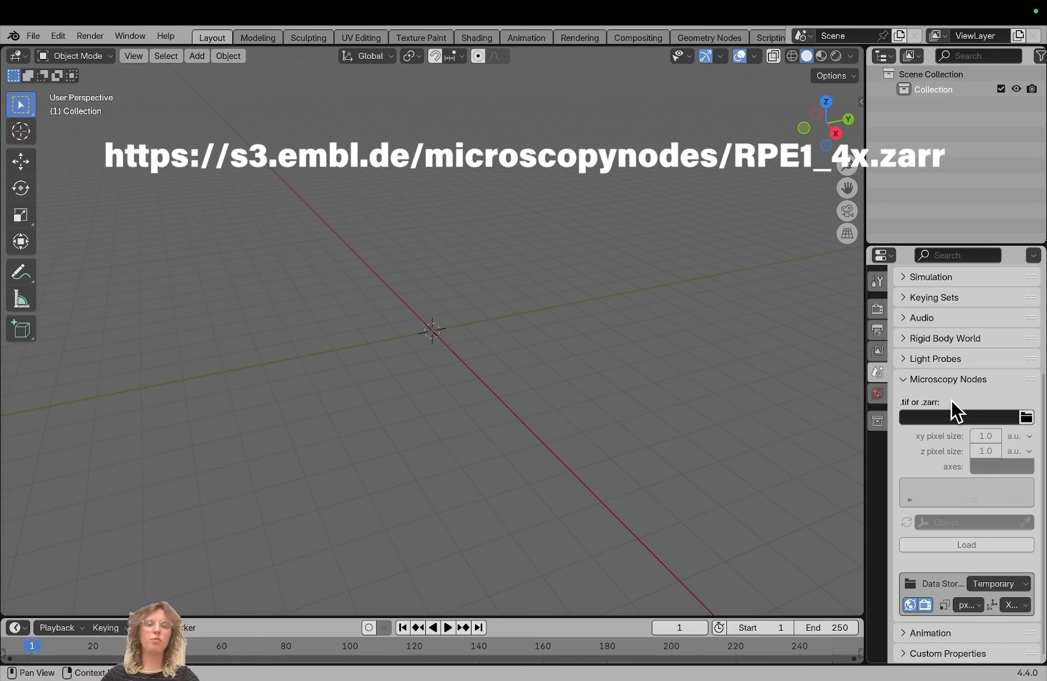
left_click(952, 416)
type("https://")
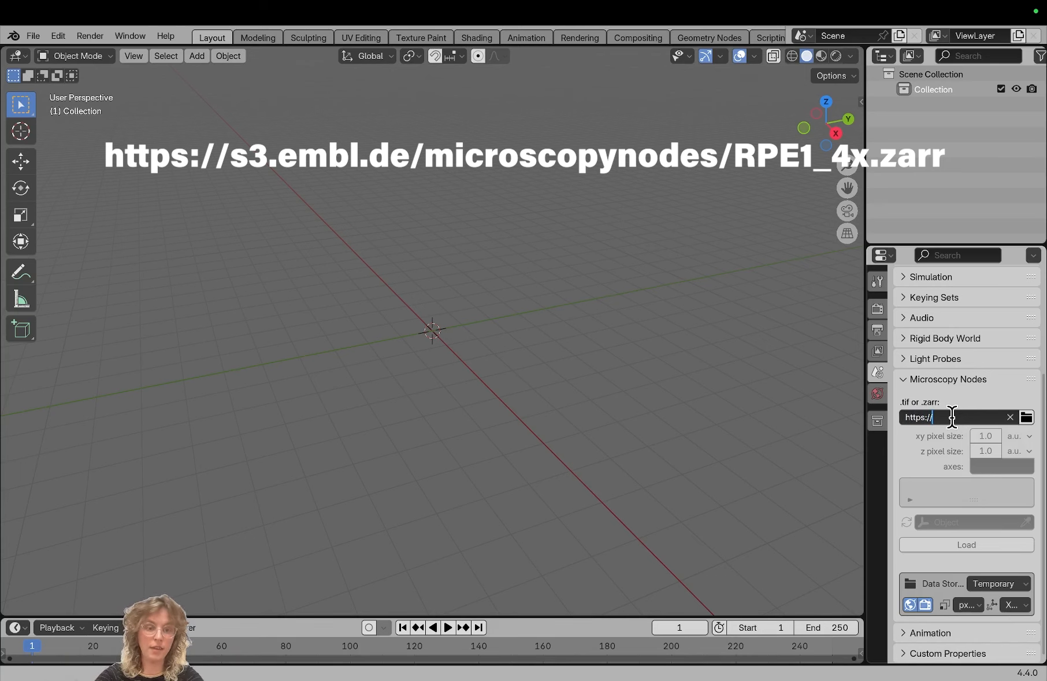
type("s3.embl")
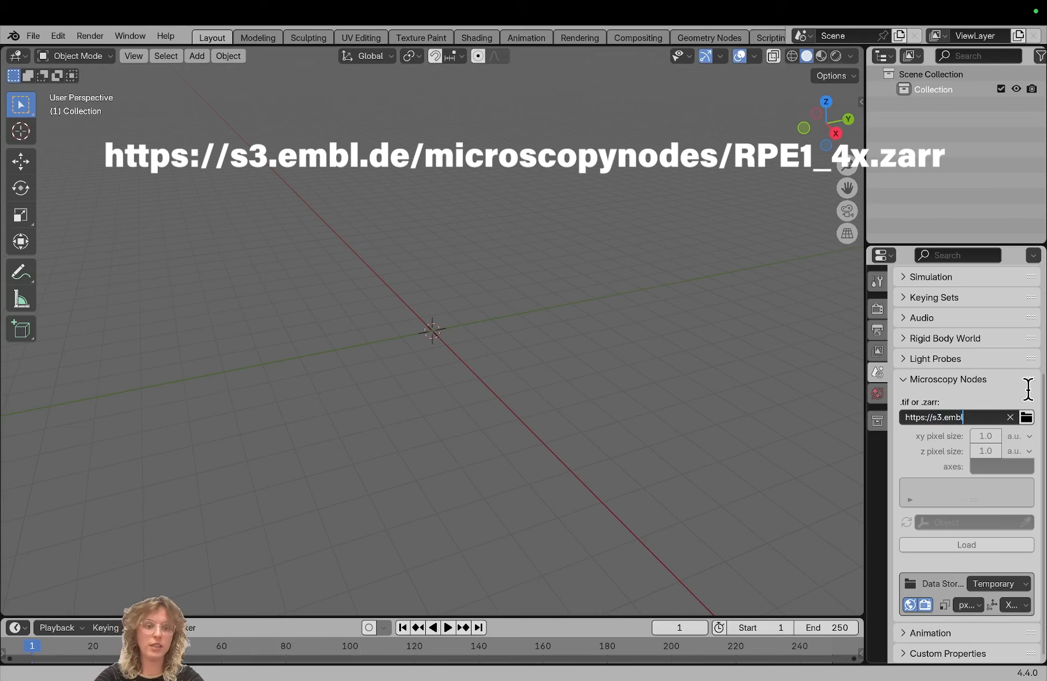
type(".de/microscopynodes/RPE1_4x.zarr")
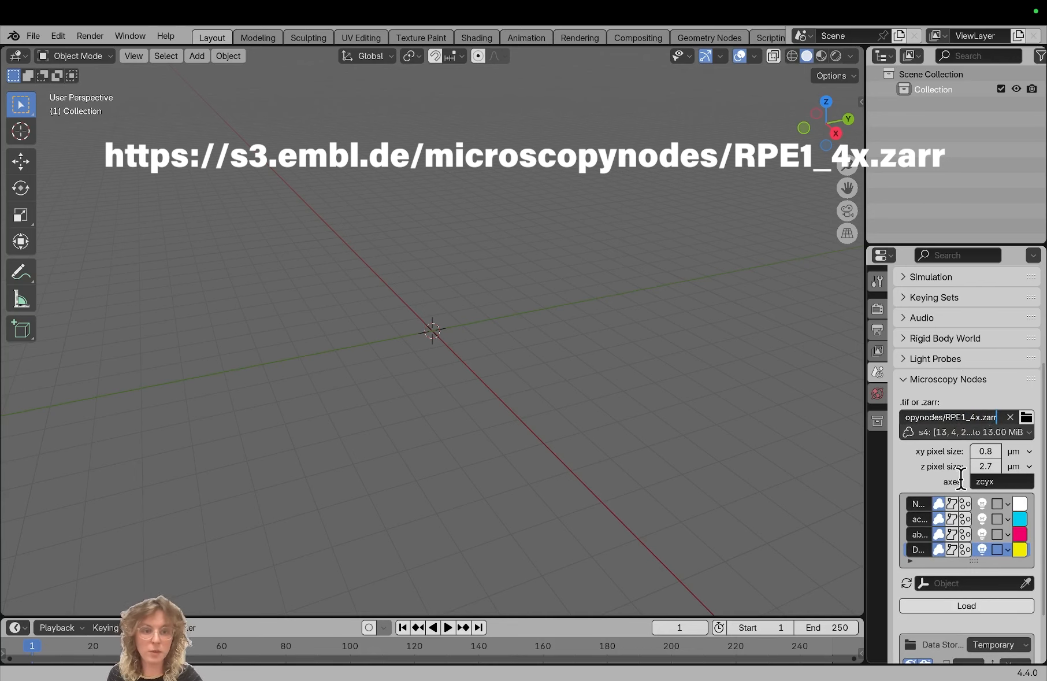
left_click(860, 447)
left_click_drag(865, 447, 706, 456)
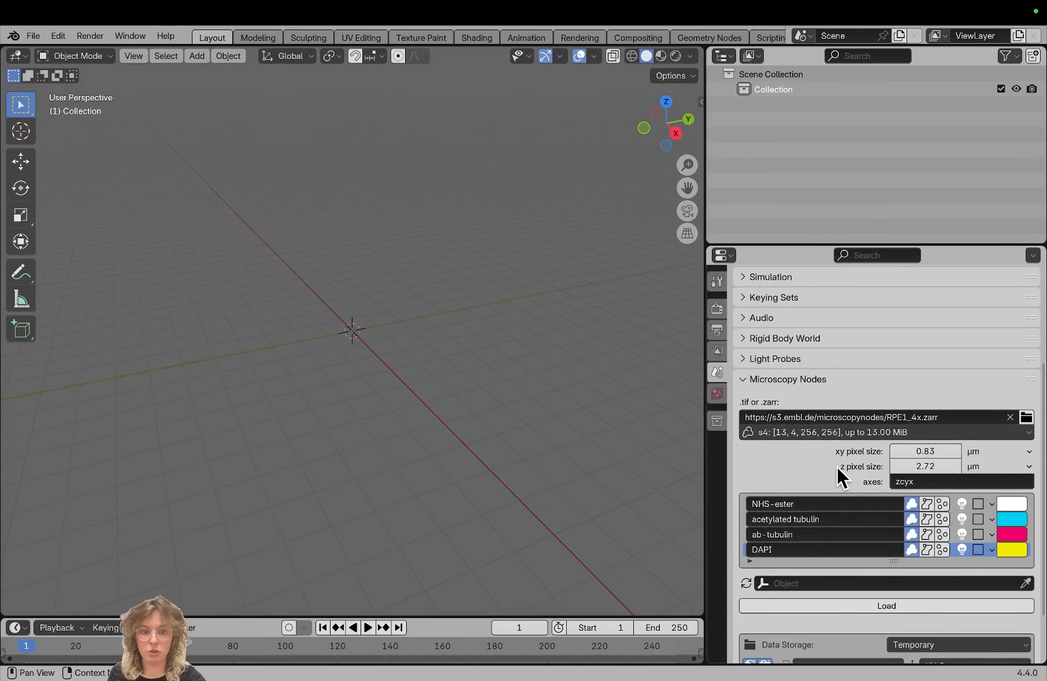
Choose the s2 resolution [49, 4, 1021, 1021] for the dataset and keep µm as the xy pixel size unit
left_click(868, 431)
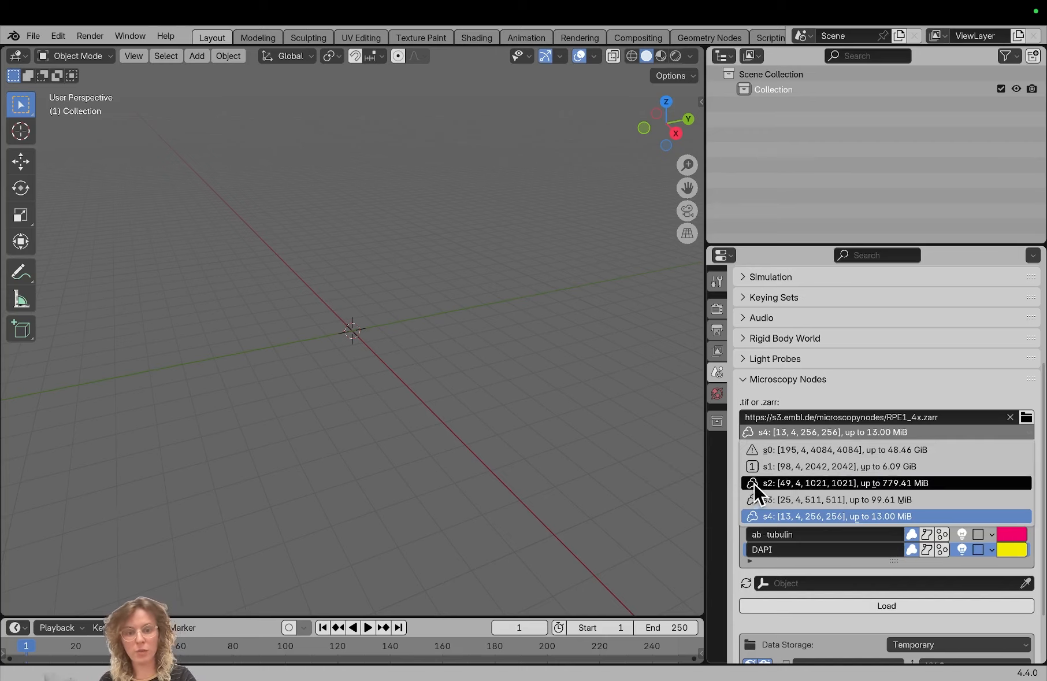
left_click(805, 484)
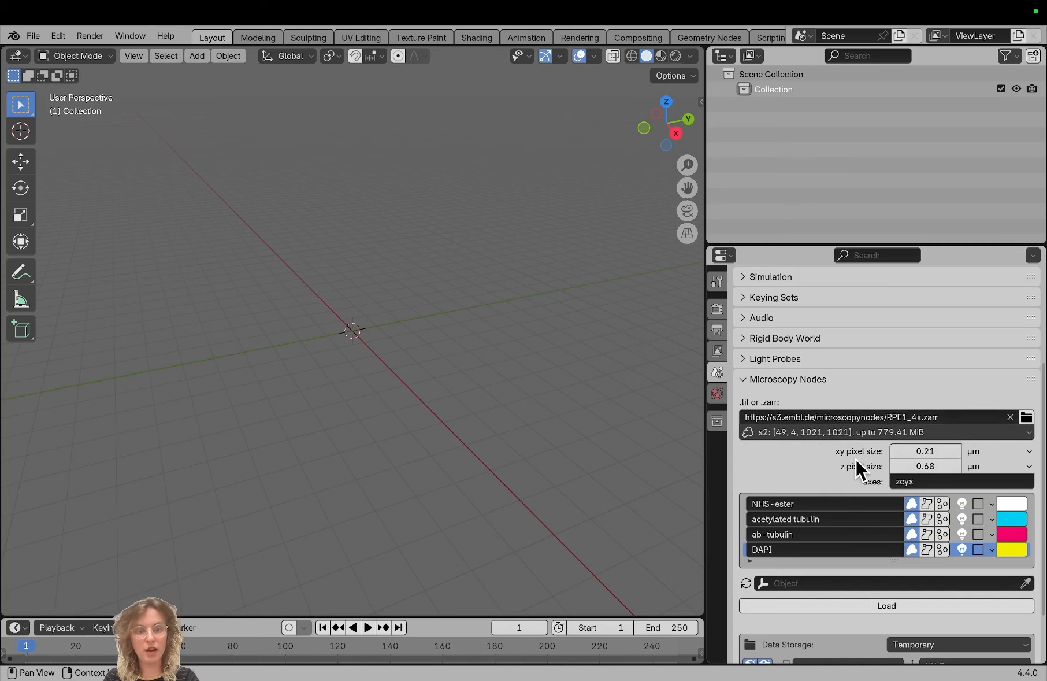
left_click(982, 451)
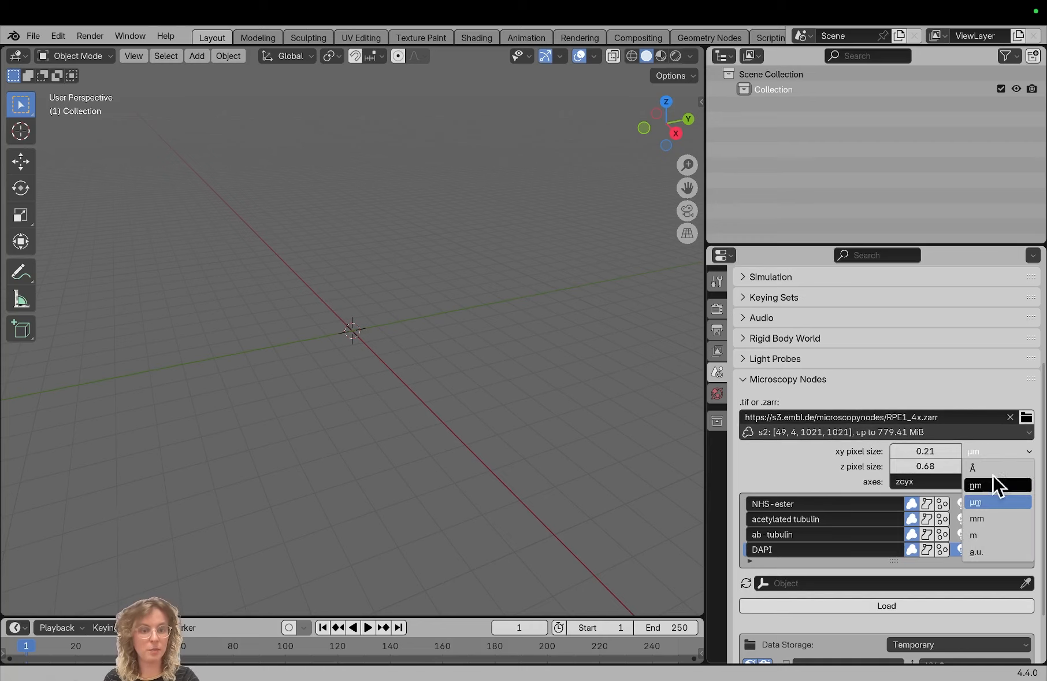
left_click(988, 501)
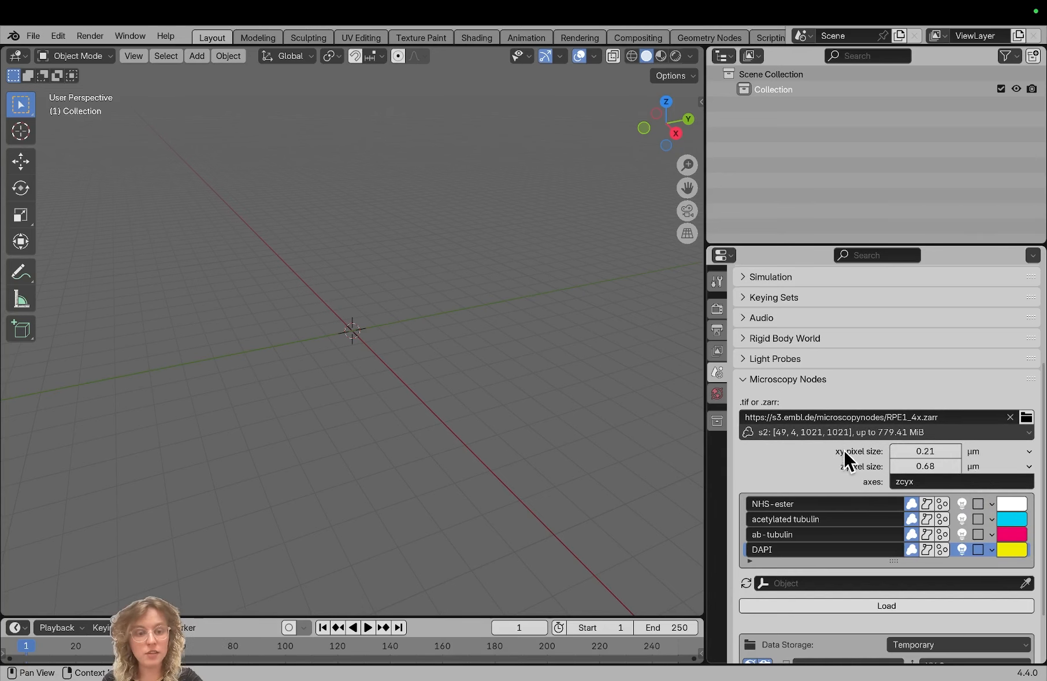
scroll(845, 448, "down", 3)
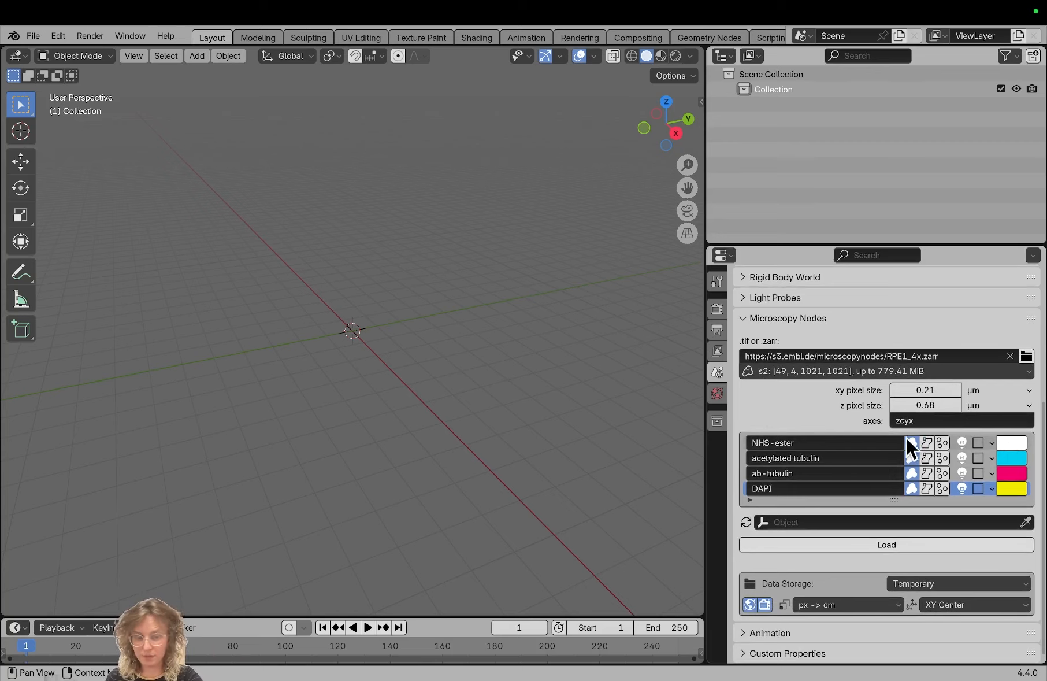
double_click(847, 437)
left_click(848, 438)
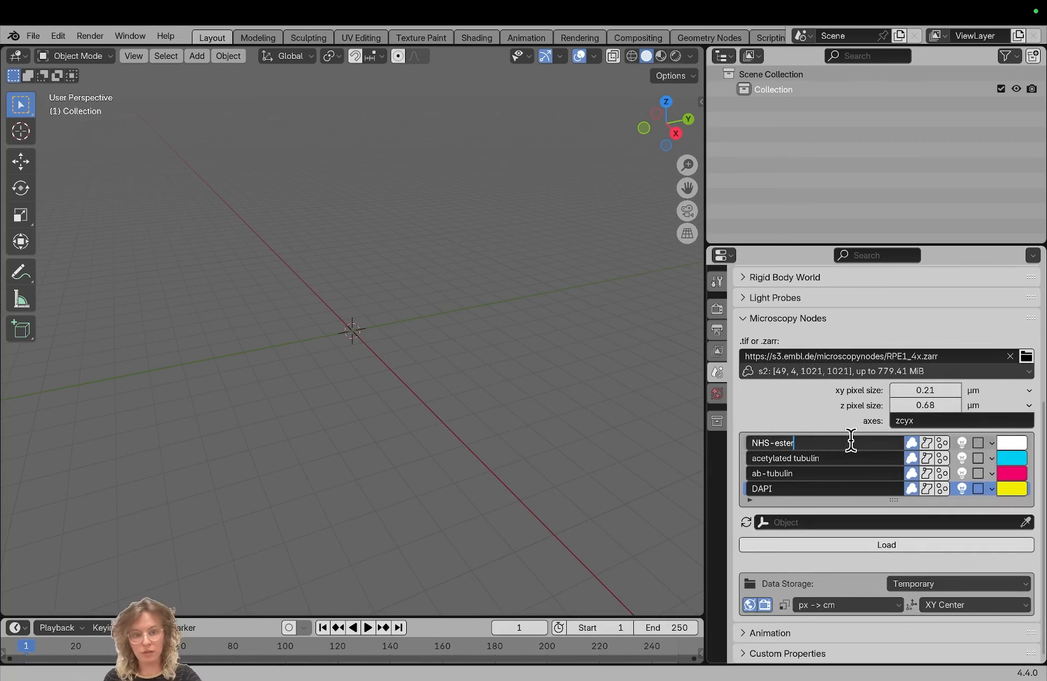
left_click(911, 441)
left_click(912, 440)
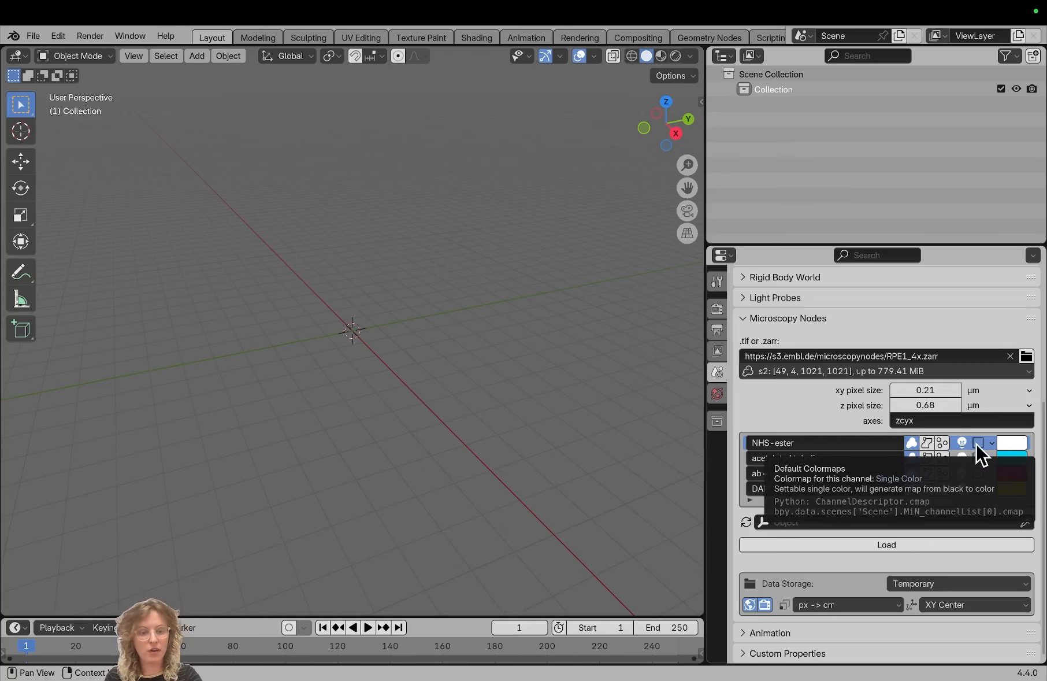
Try a light green colour on the NHS-ester channel and return it to nearly white
left_click(1005, 440)
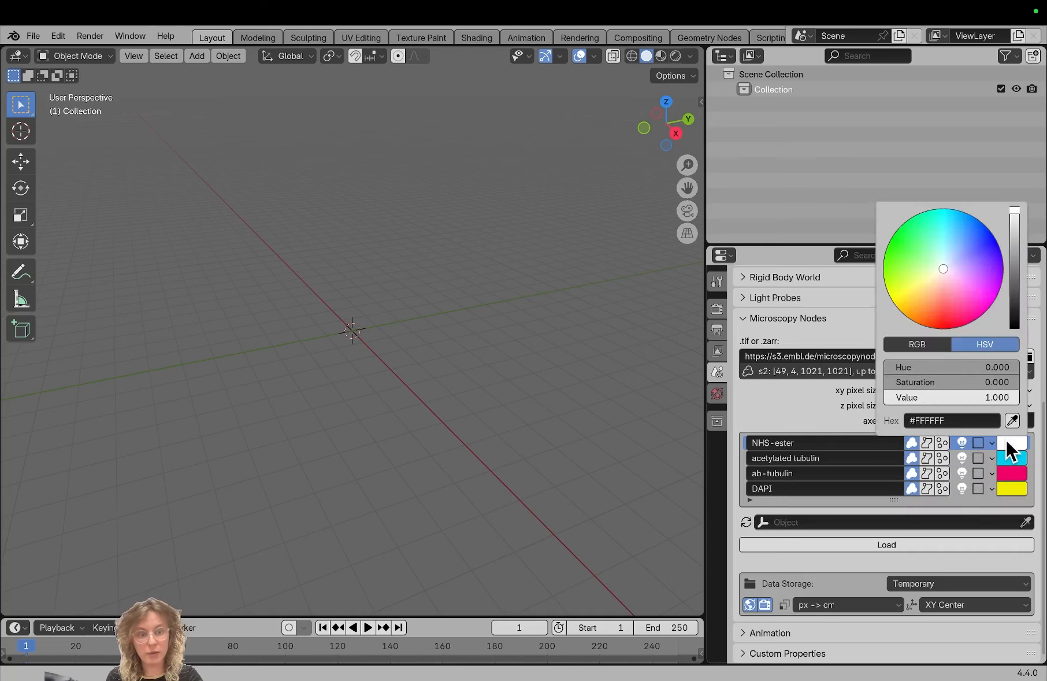
left_click(905, 278)
left_click(910, 256)
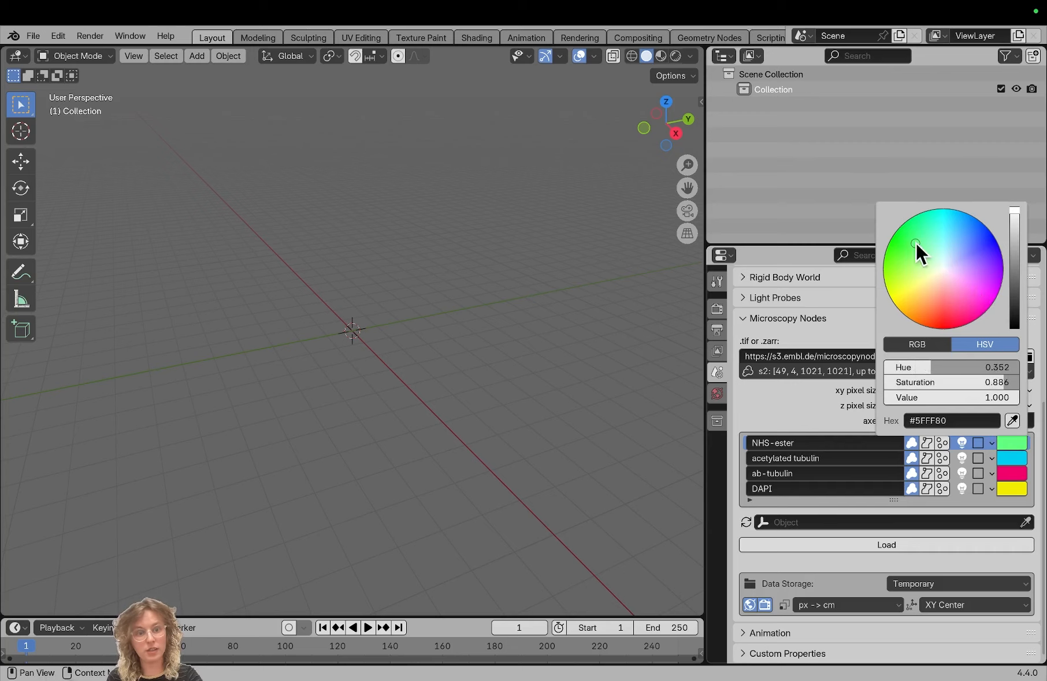
left_click(1007, 444)
left_click(944, 274)
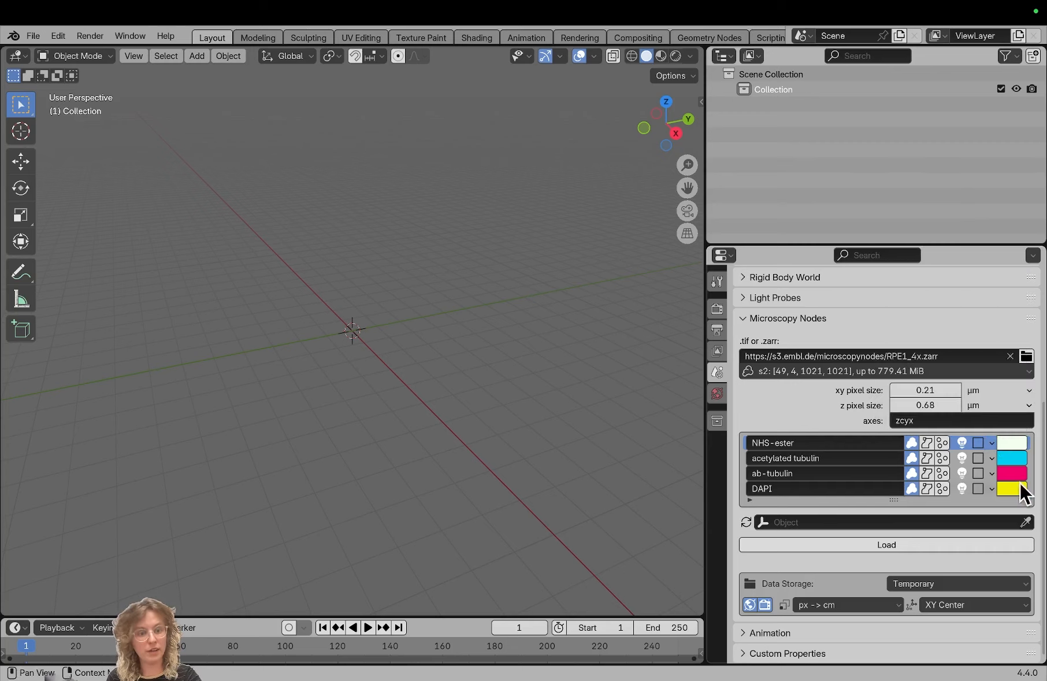
Load the RPE1_4x dataset into the scene with all four channels as volumes in single colours
left_click(985, 444)
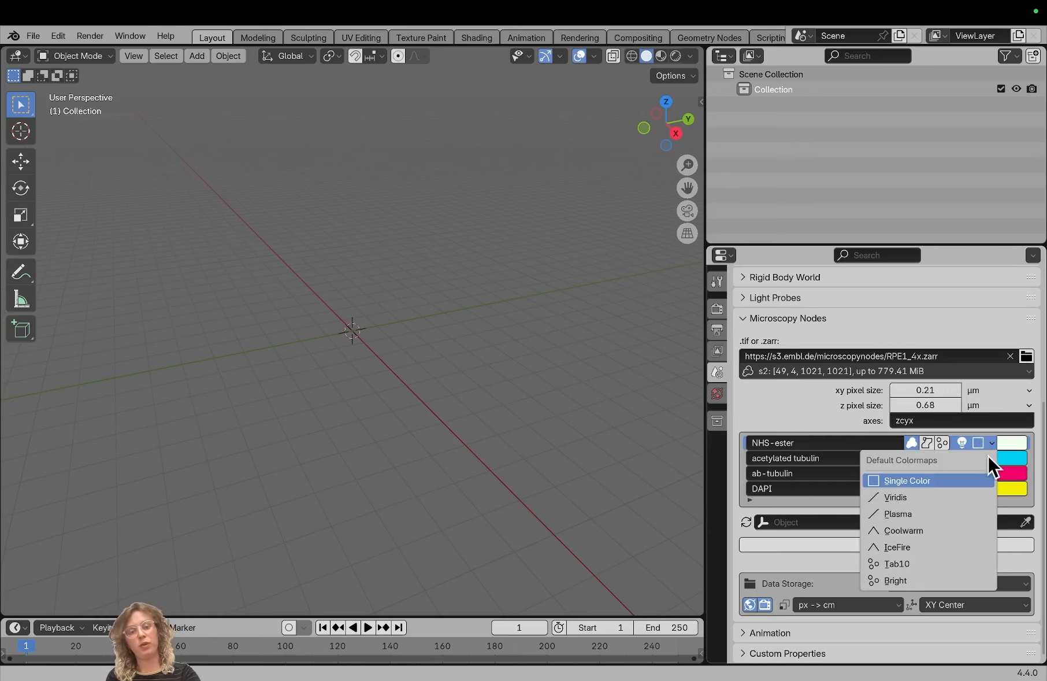
left_click(837, 545)
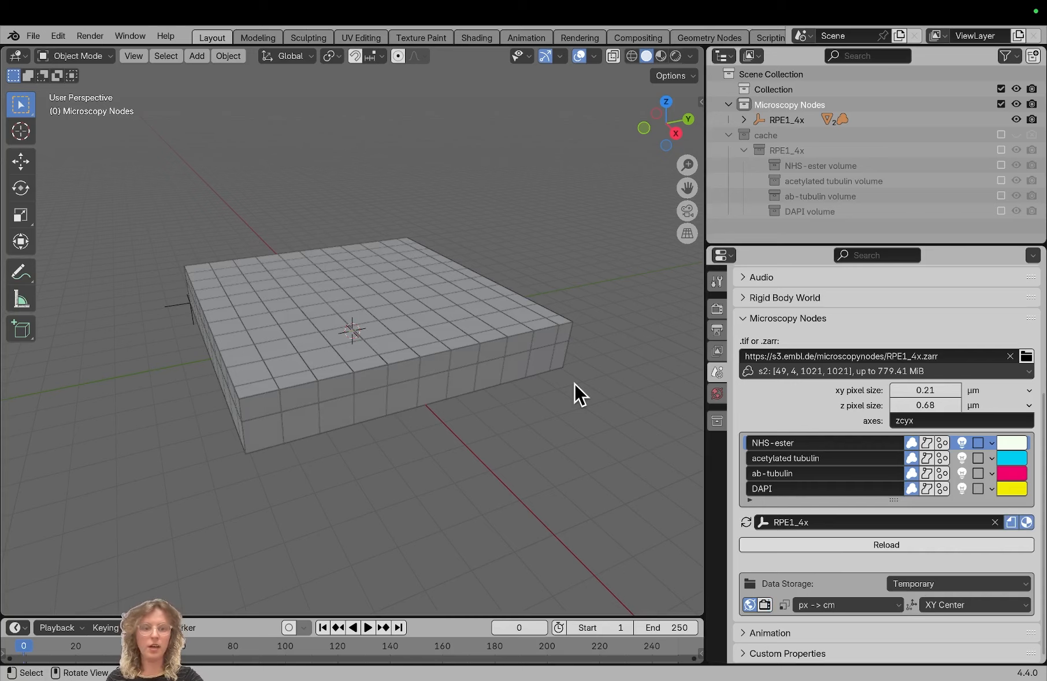
scroll(389, 309, "down", 5)
scroll(418, 274, "up", 8)
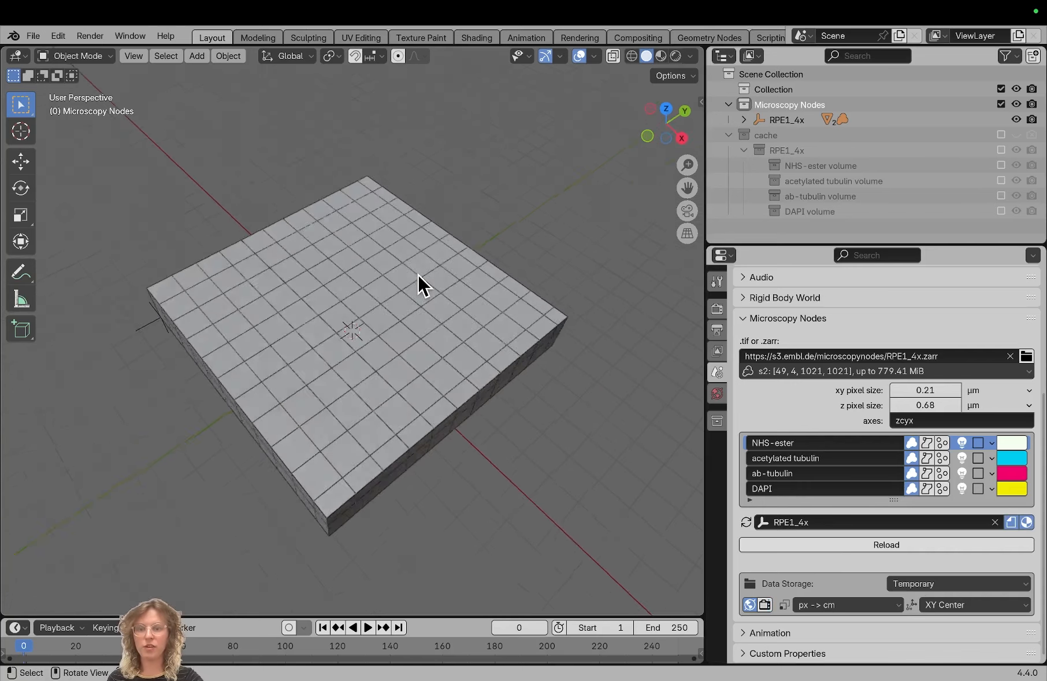
scroll(417, 274, "up", 1)
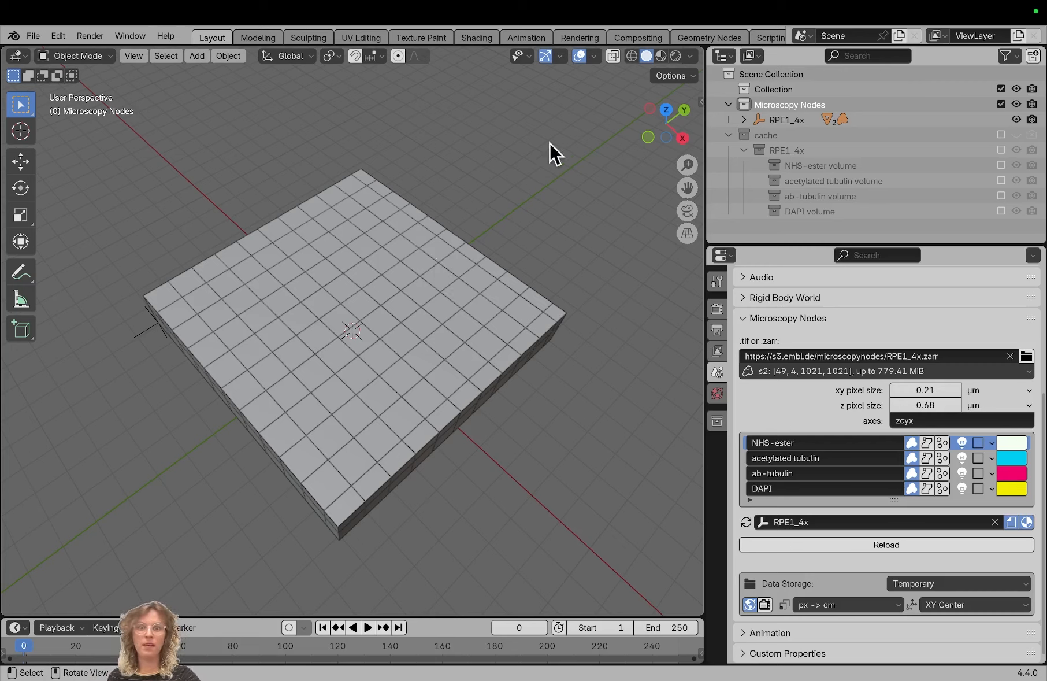
Show the loaded volume in Material Preview shading and look at it from above
left_click(660, 53)
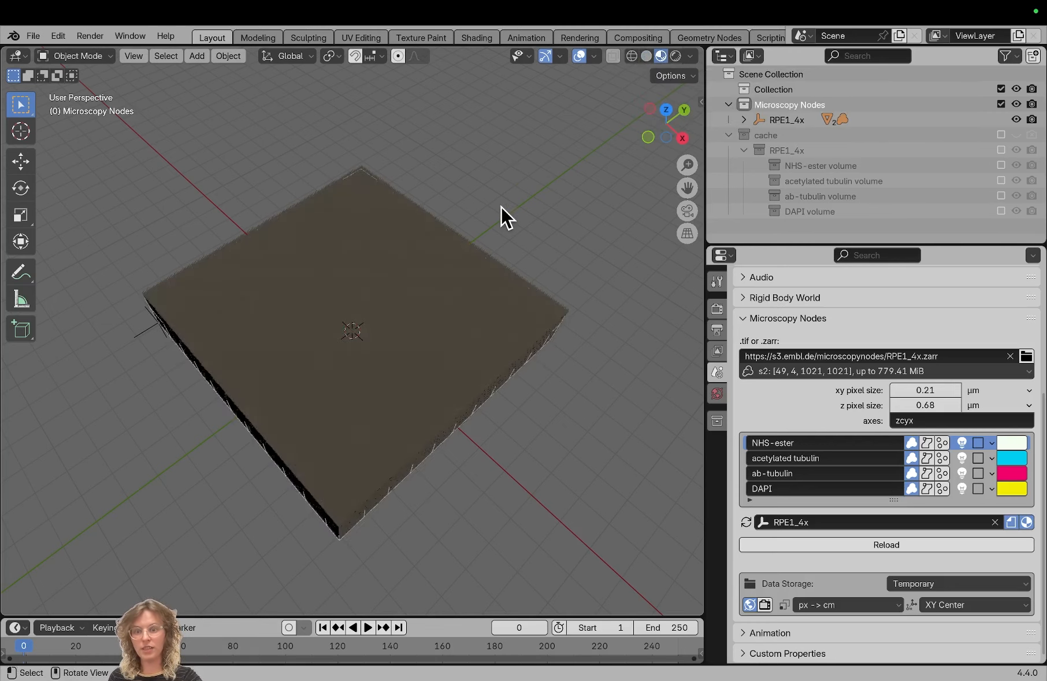
scroll(500, 205, "down", 5)
middle_click_drag(501, 205, 377, 327)
left_click(666, 109)
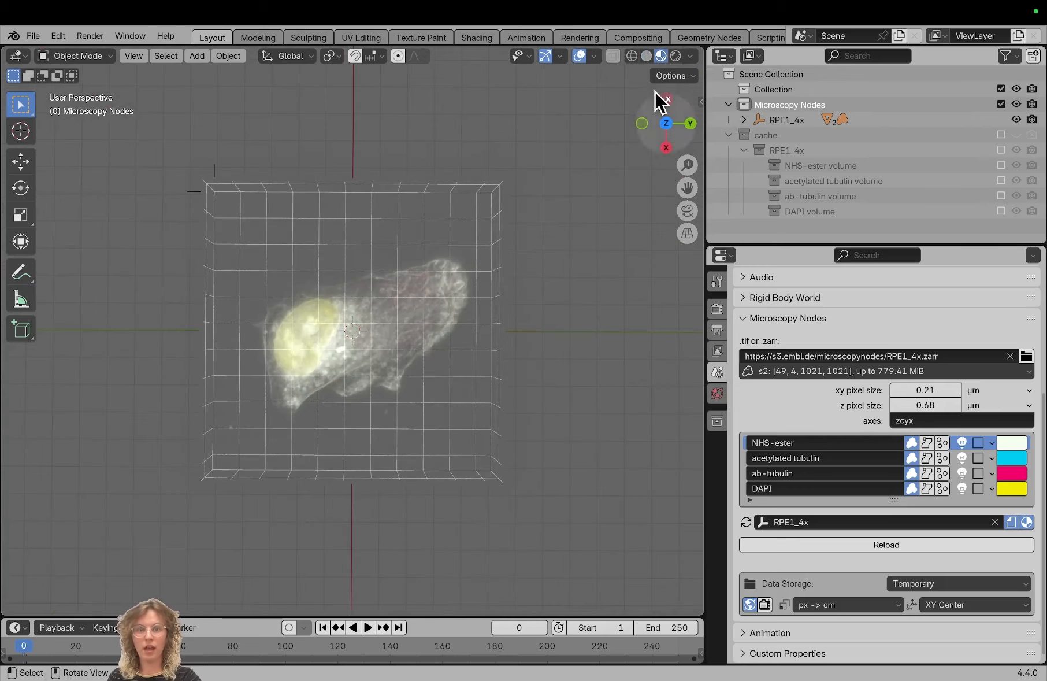
Switch the viewport to Rendered shading and view the volume from the side and from above
left_click(675, 54)
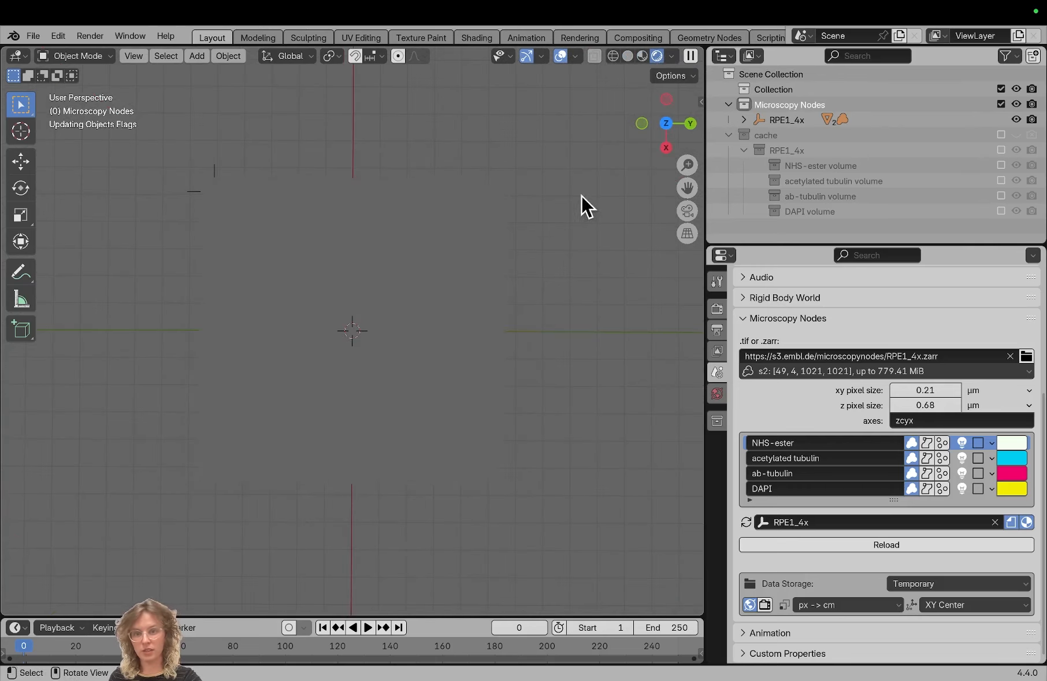
scroll(443, 254, "down", 10)
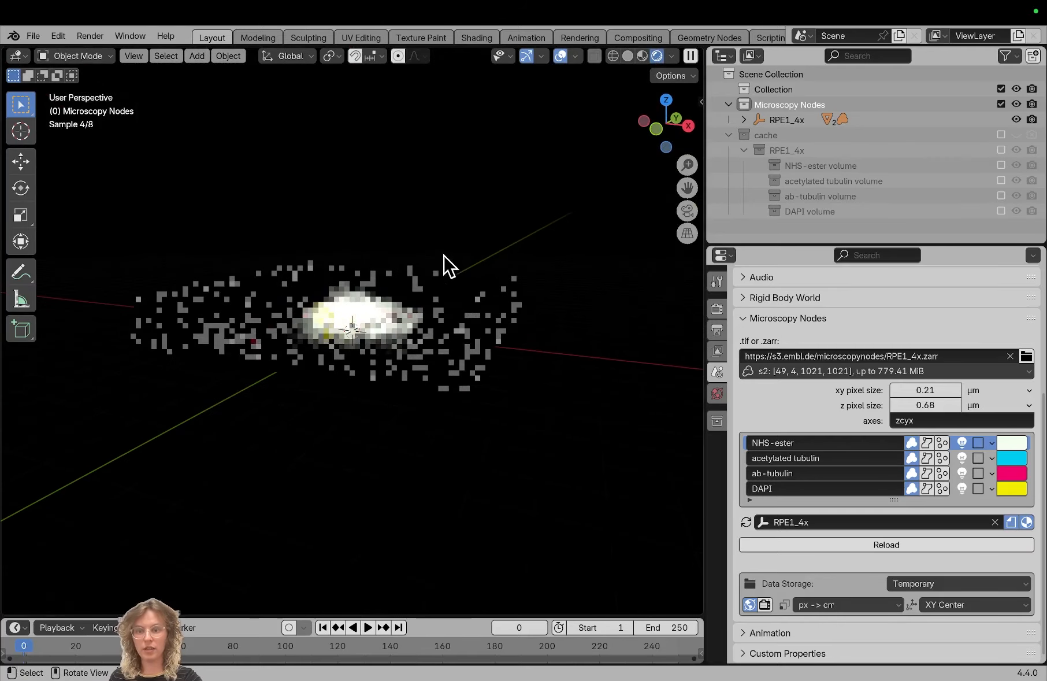
scroll(443, 254, "up", 10)
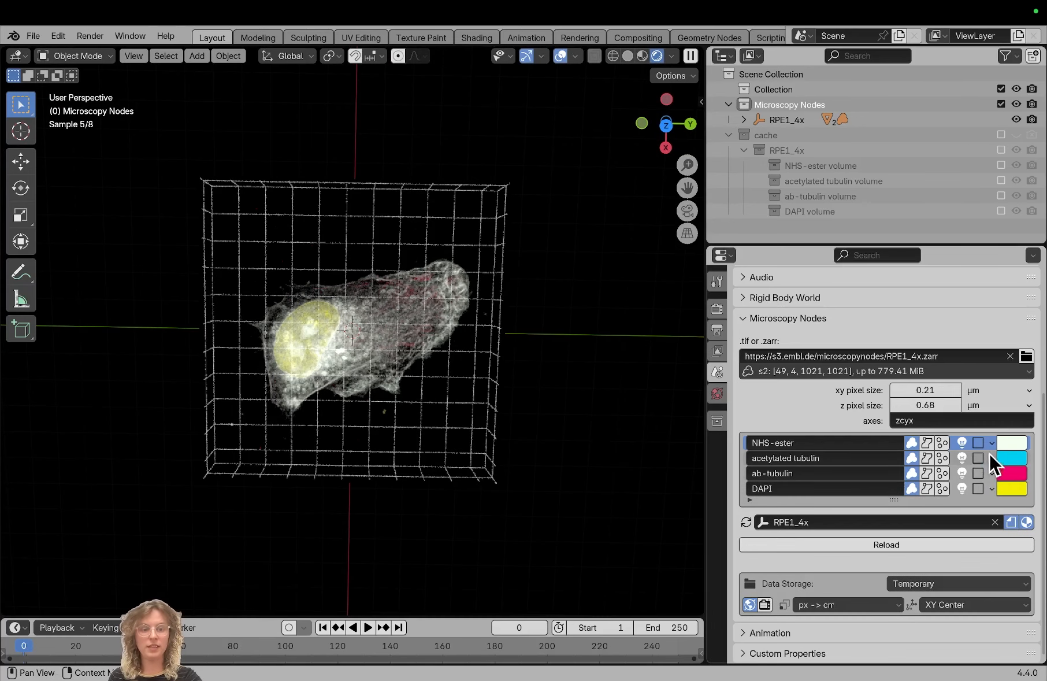
Turn off volume loading for acetylated tubulin and recolour NHS-ester to pink #FF9DE4, reloading the dataset after each change
left_click(912, 458)
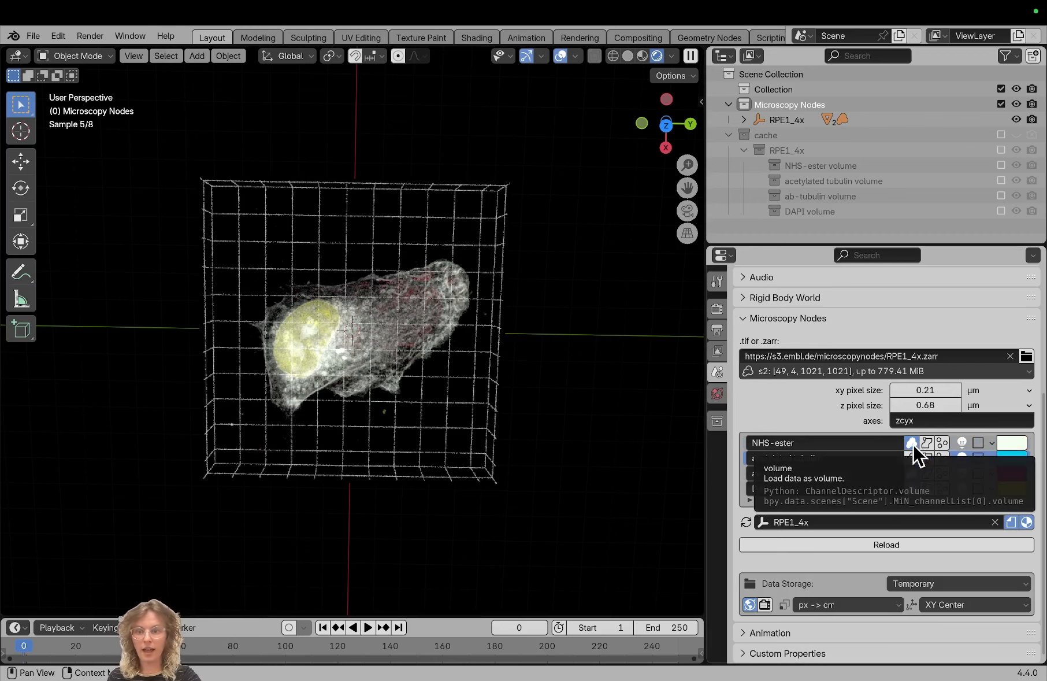
left_click(900, 544)
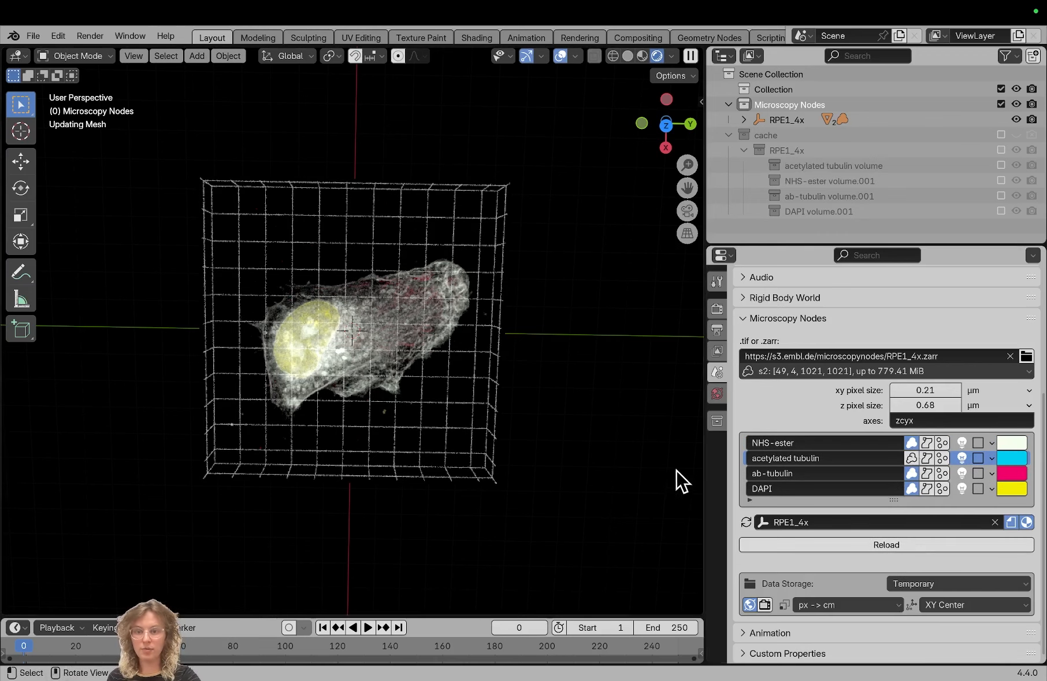
left_click(1003, 443)
left_click(958, 293)
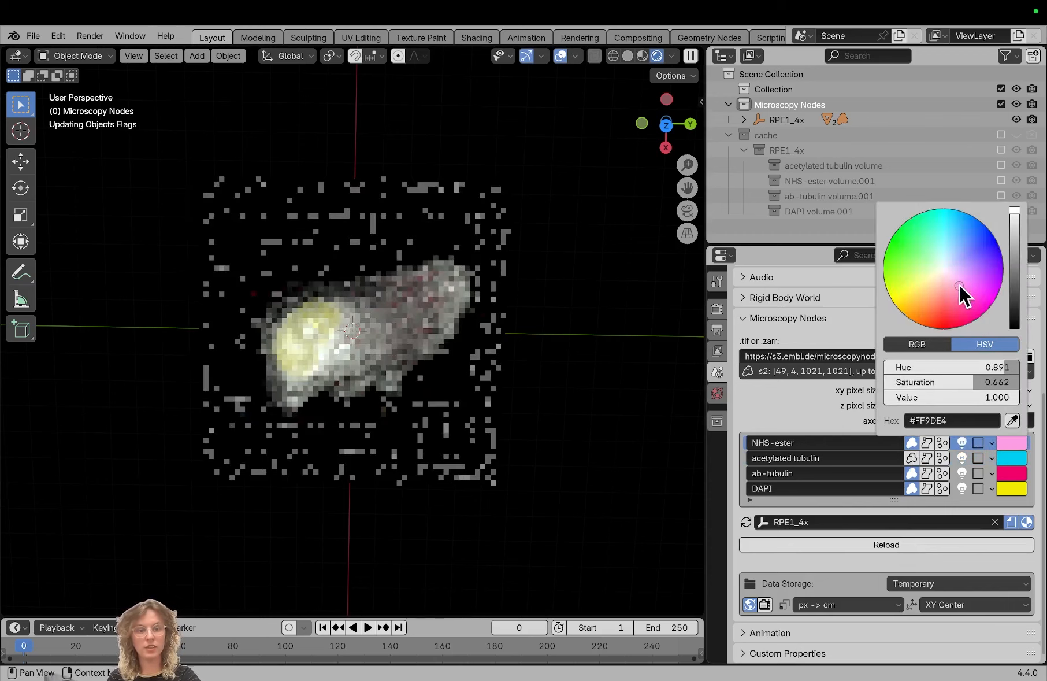
left_click(901, 544)
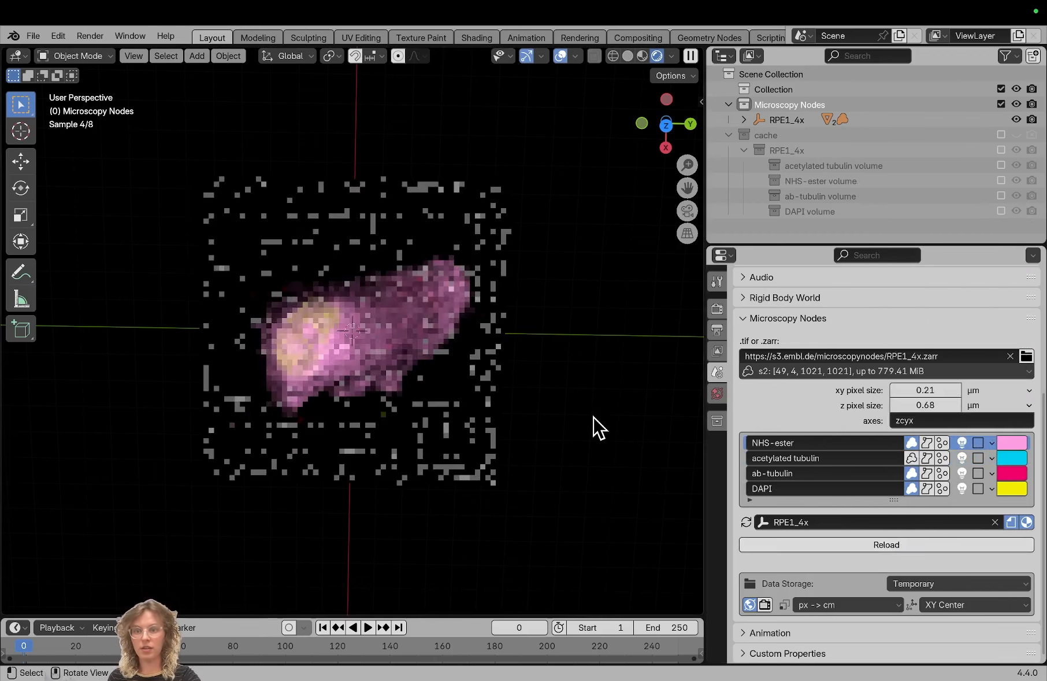
Apply the Viridis colormap to the NHS-ester channel and reload the dataset
middle_click_drag(509, 387, 529, 379)
left_click(992, 442)
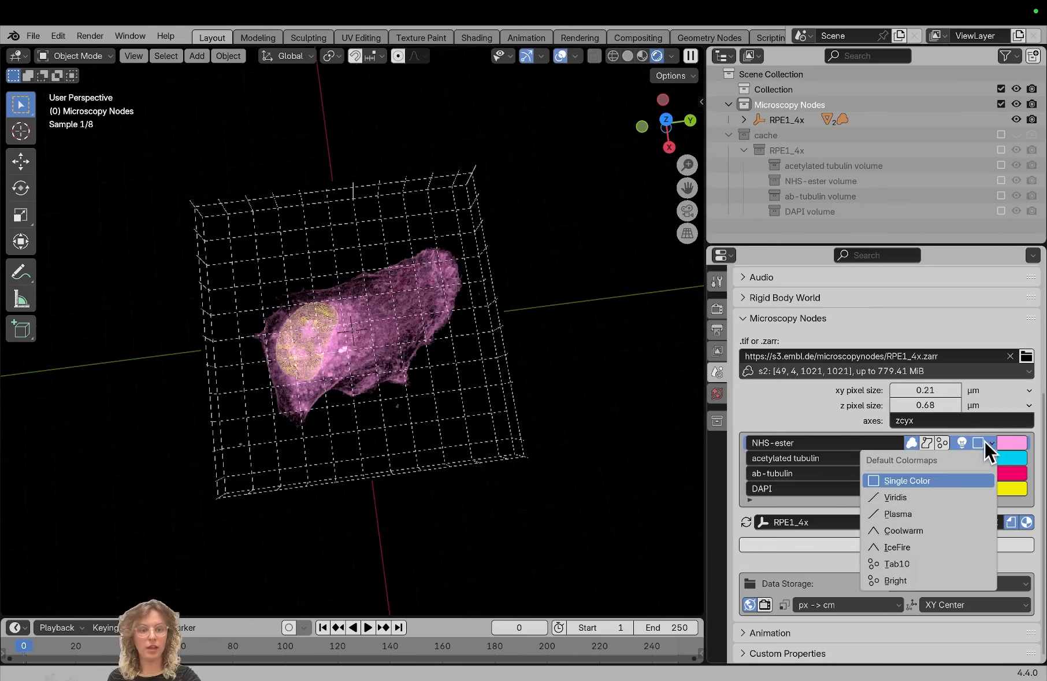
left_click(930, 496)
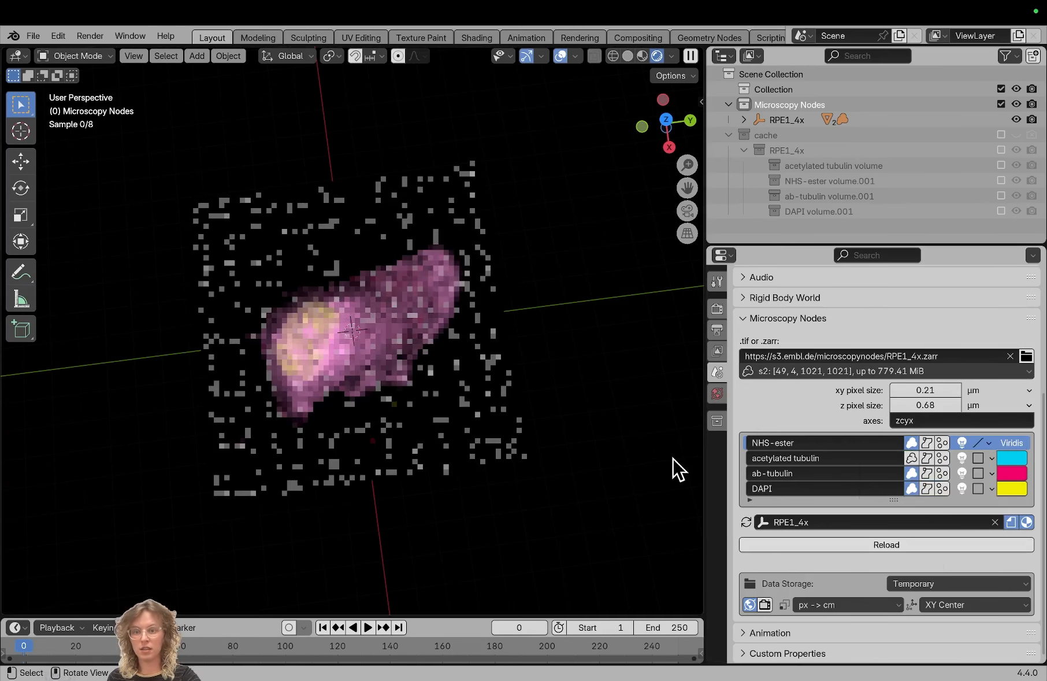
scroll(673, 459, "down", 10)
scroll(672, 458, "up", 4)
scroll(672, 459, "up", 6)
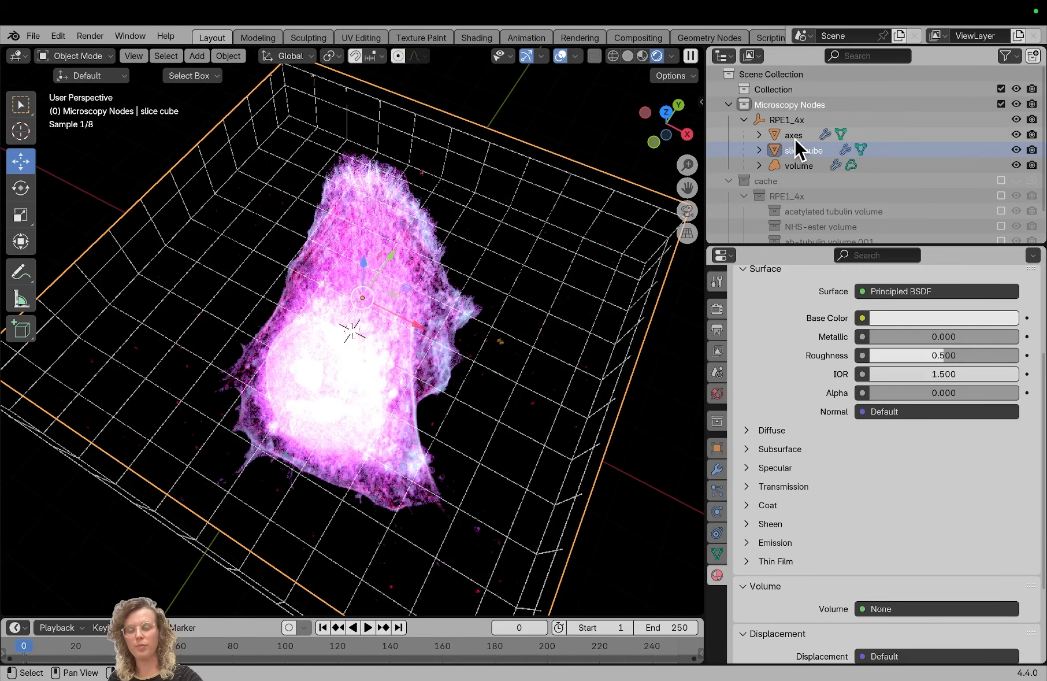
Select the axes object and turn off Grid in its Microscopy Nodes axes modifier
left_click(794, 137)
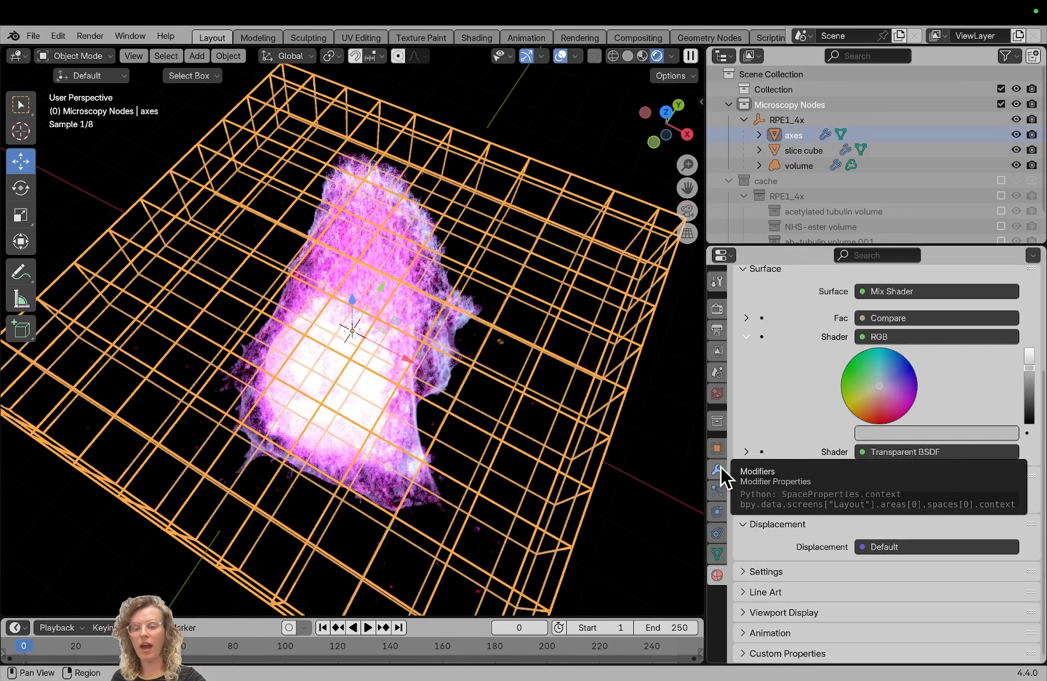
left_click(720, 468)
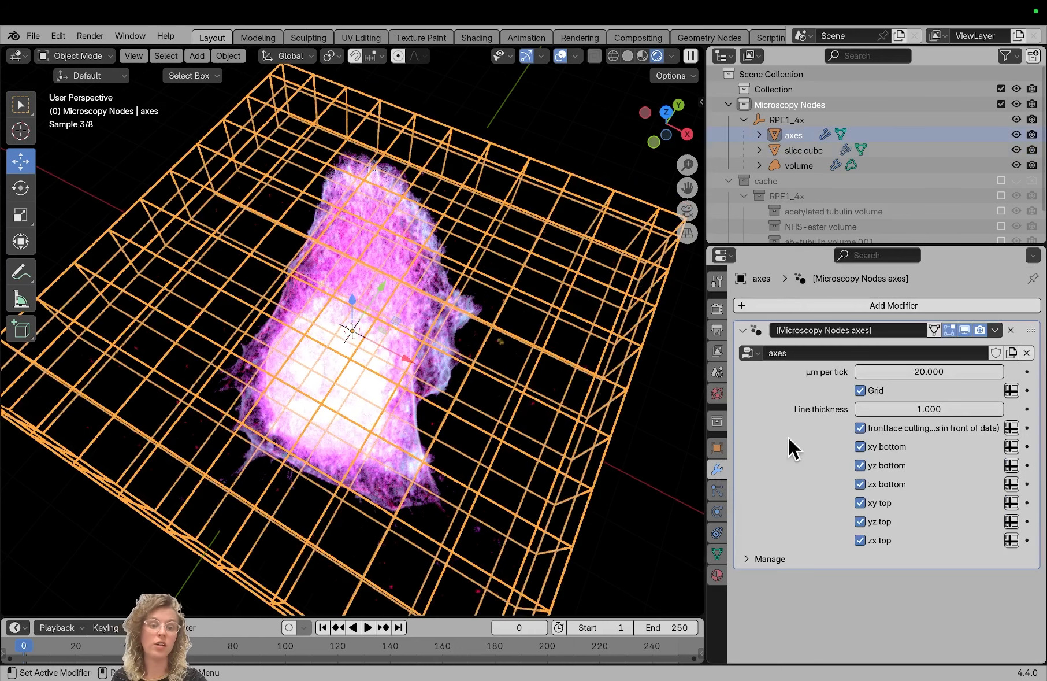
left_click(860, 390)
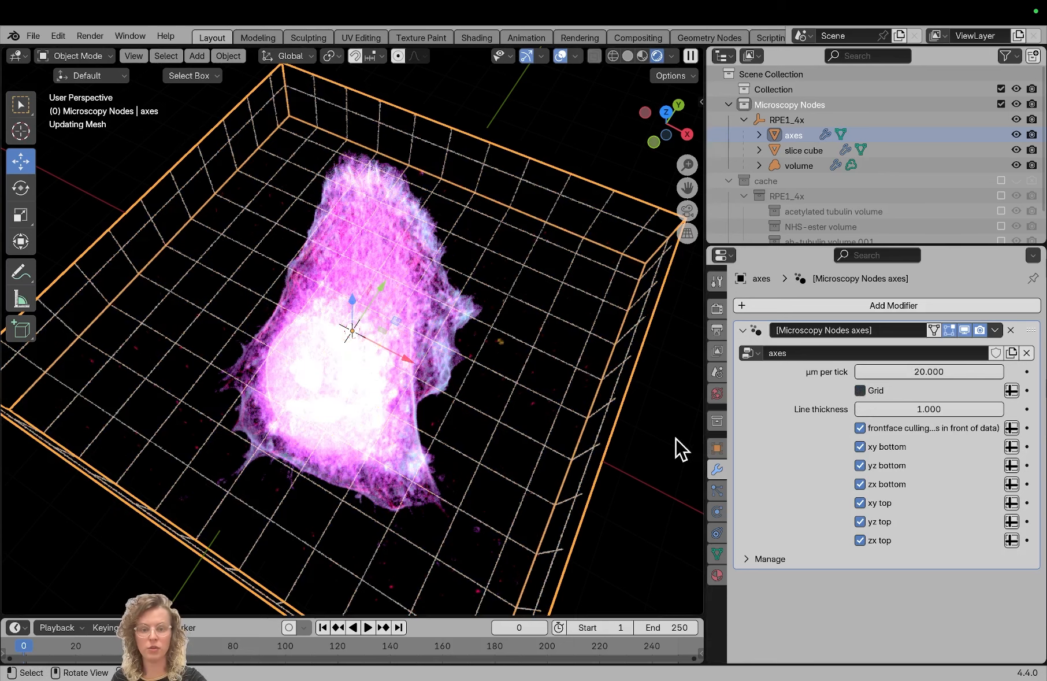
scroll(603, 395, "left", 3)
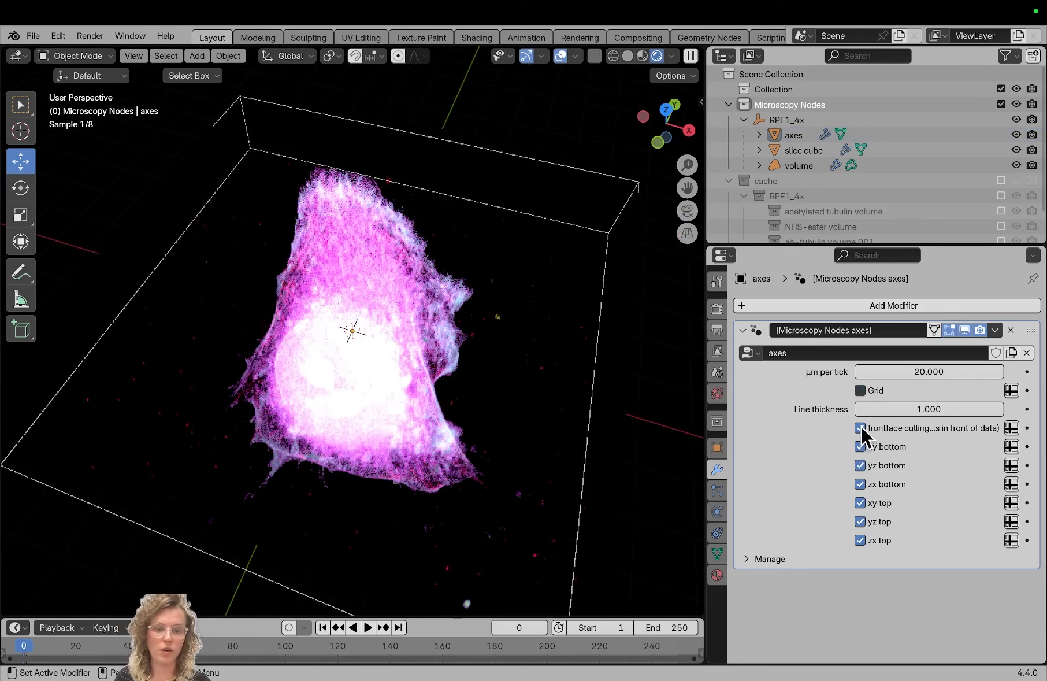
Turn the axes grid back on and set the axes to 10 µm per tick
left_click(862, 391)
left_click(936, 372)
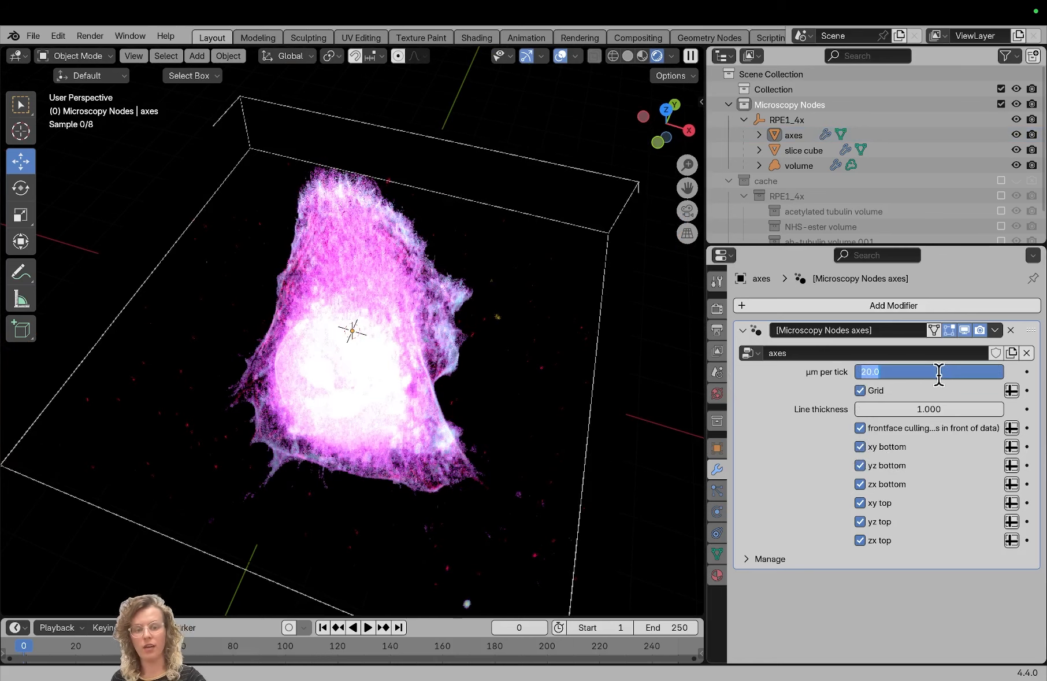
type("1")
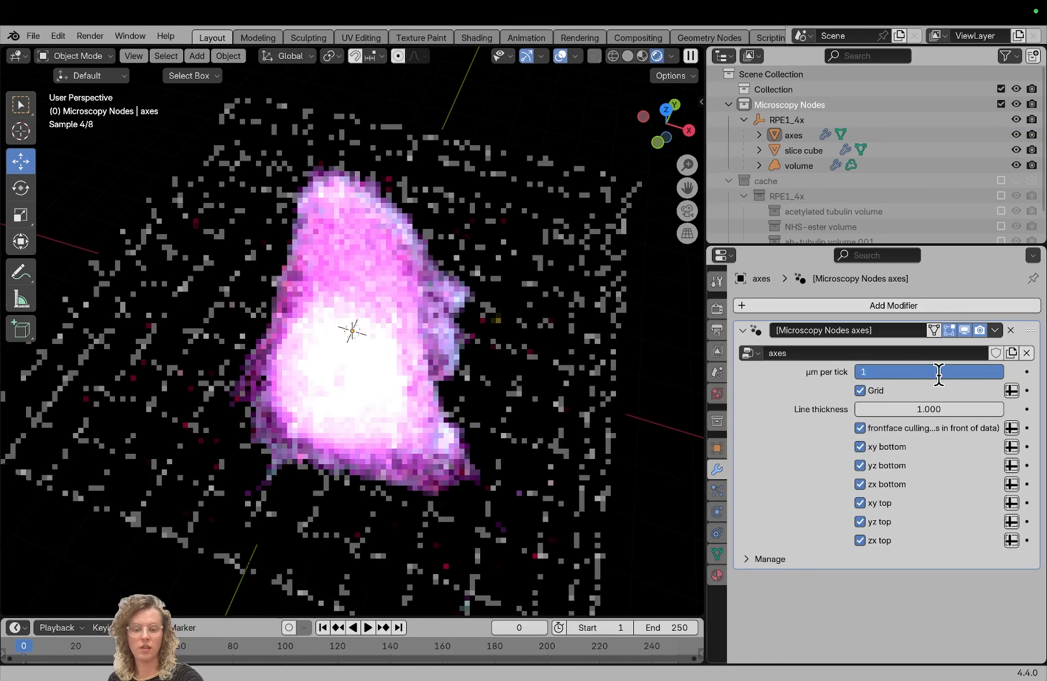
type("0")
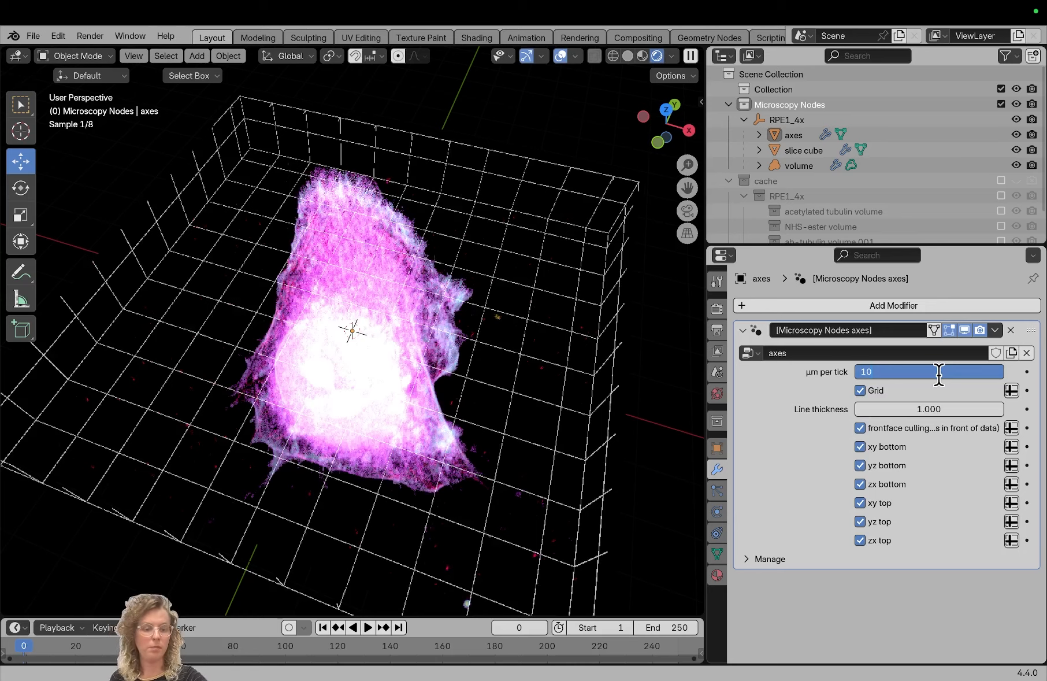
key("Return")
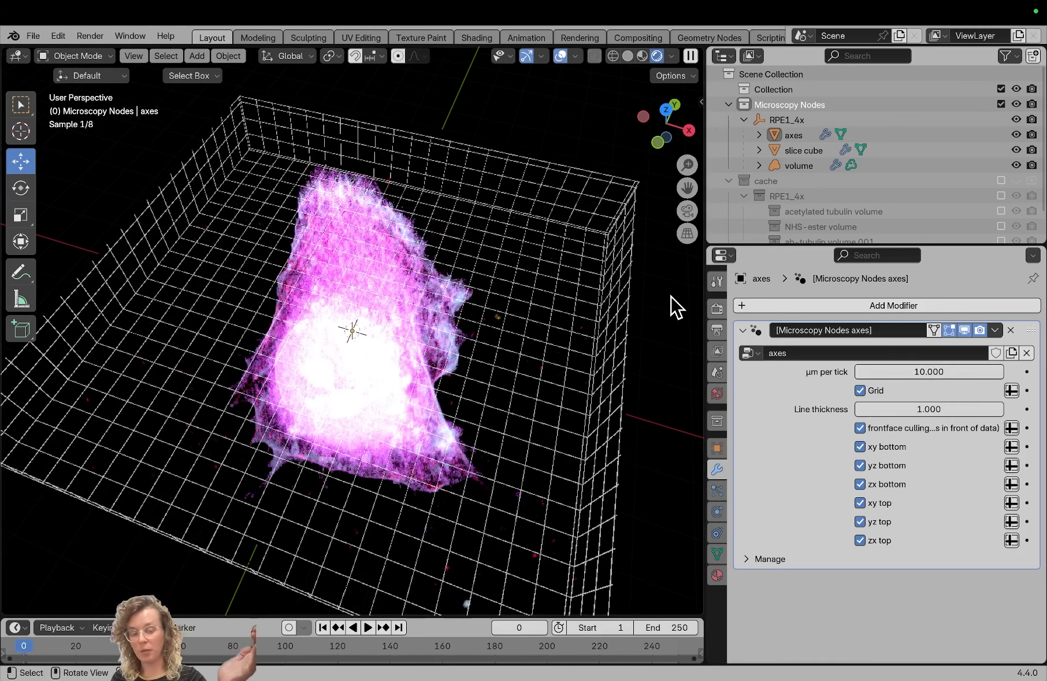
Move the slice cube along Y to about 9.28 m to cut the volume, and return it over the data
left_click(803, 150)
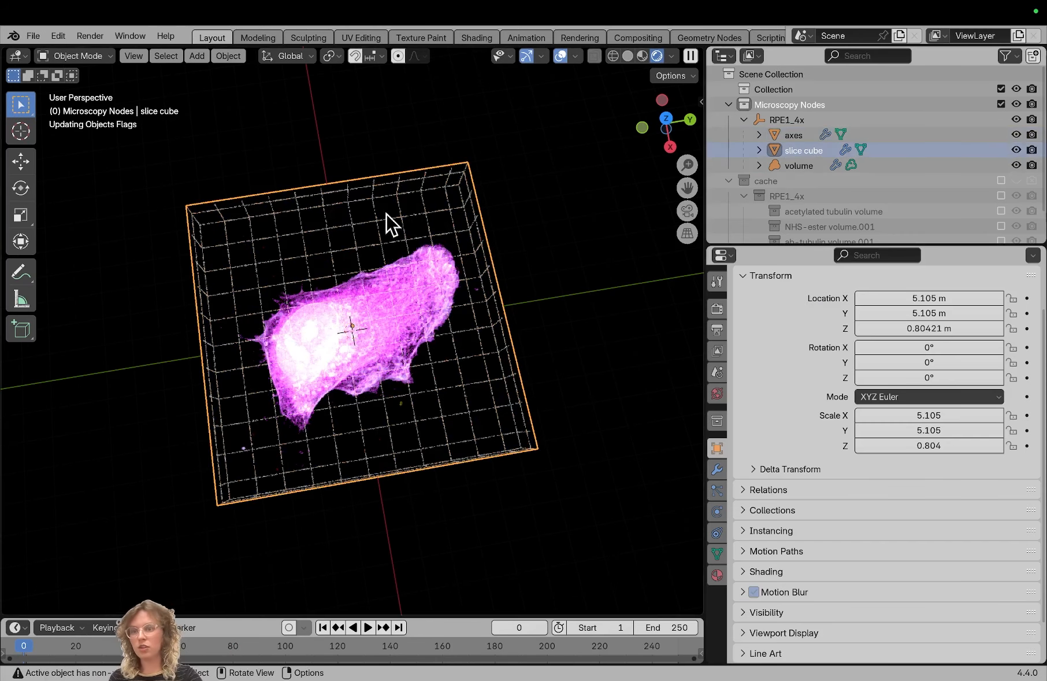
left_click(22, 162)
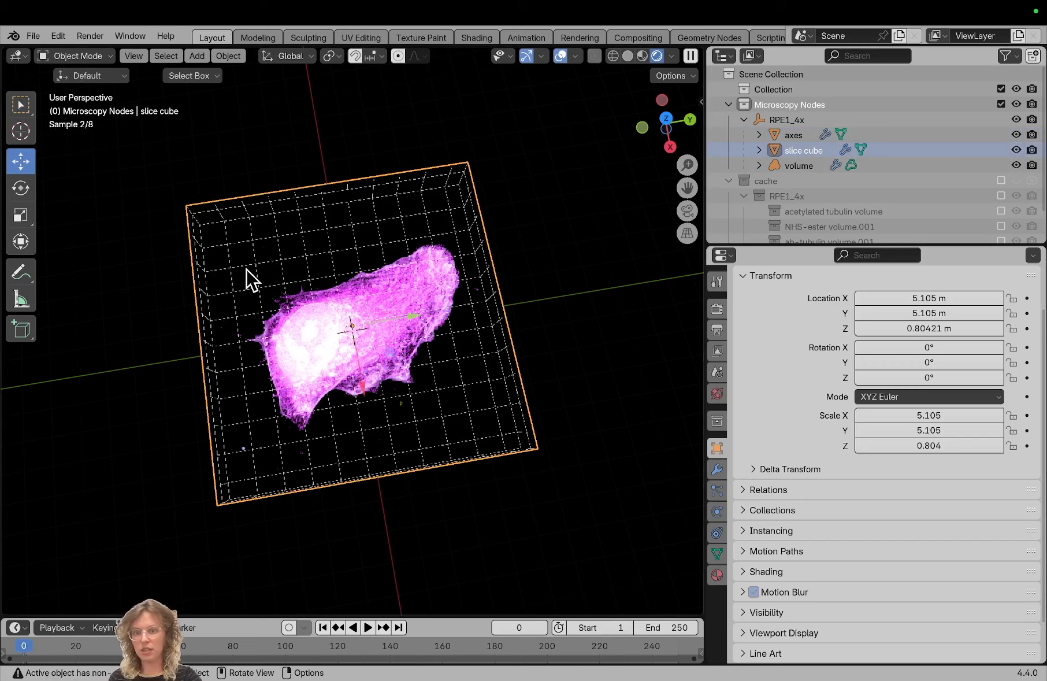
left_click_drag(400, 316, 519, 302)
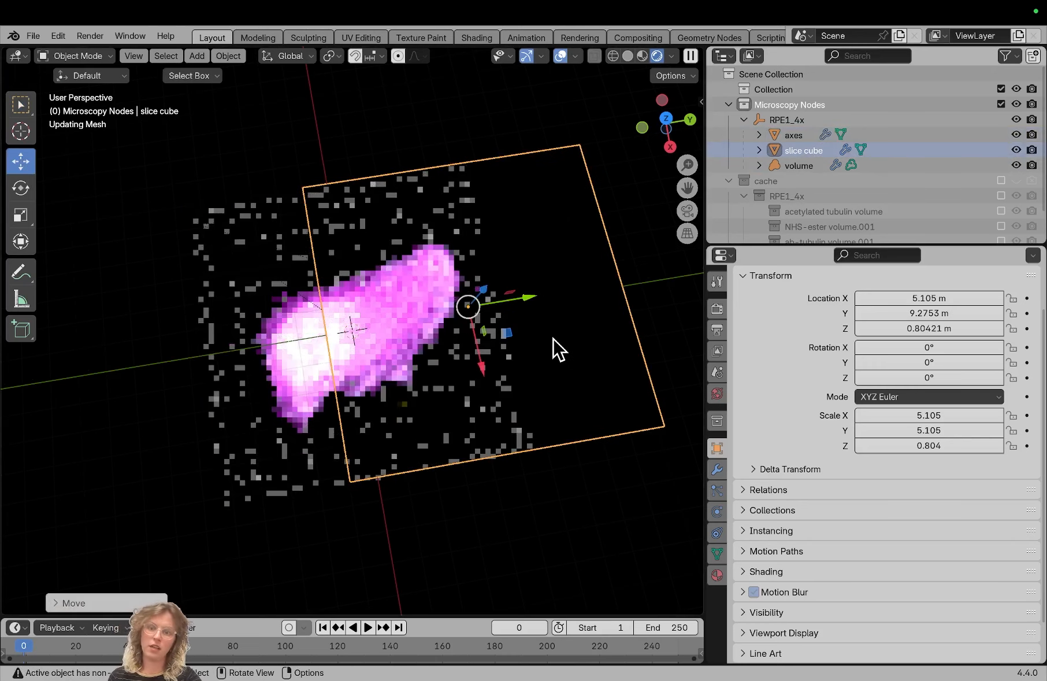
middle_click_drag(509, 364, 467, 411)
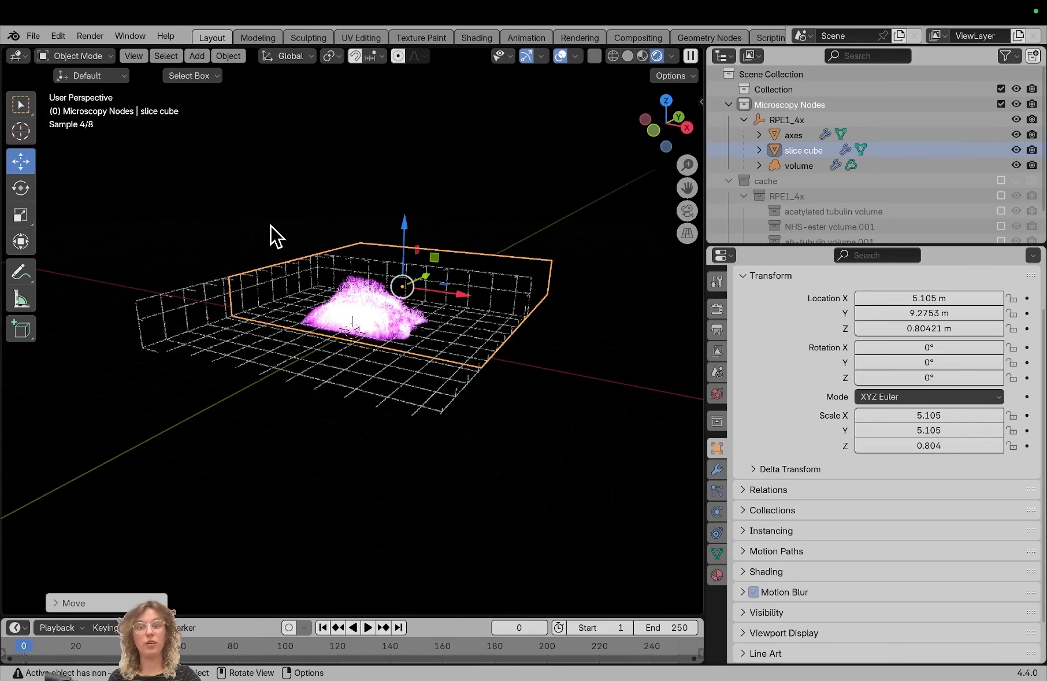
middle_click_drag(271, 225, 480, 292)
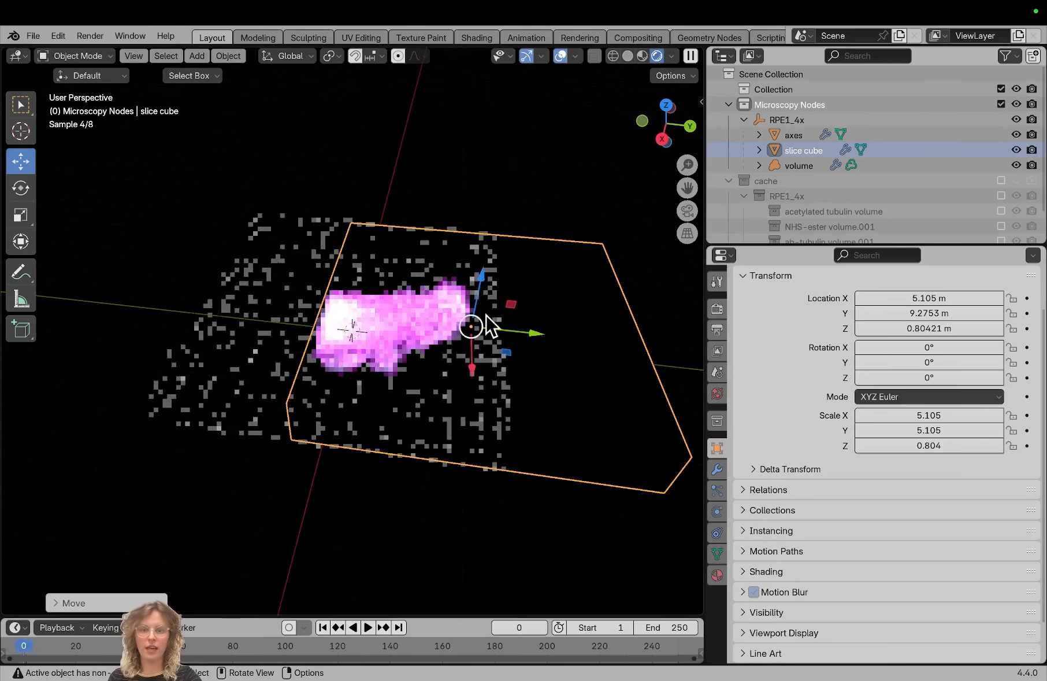
left_click_drag(526, 329, 418, 330)
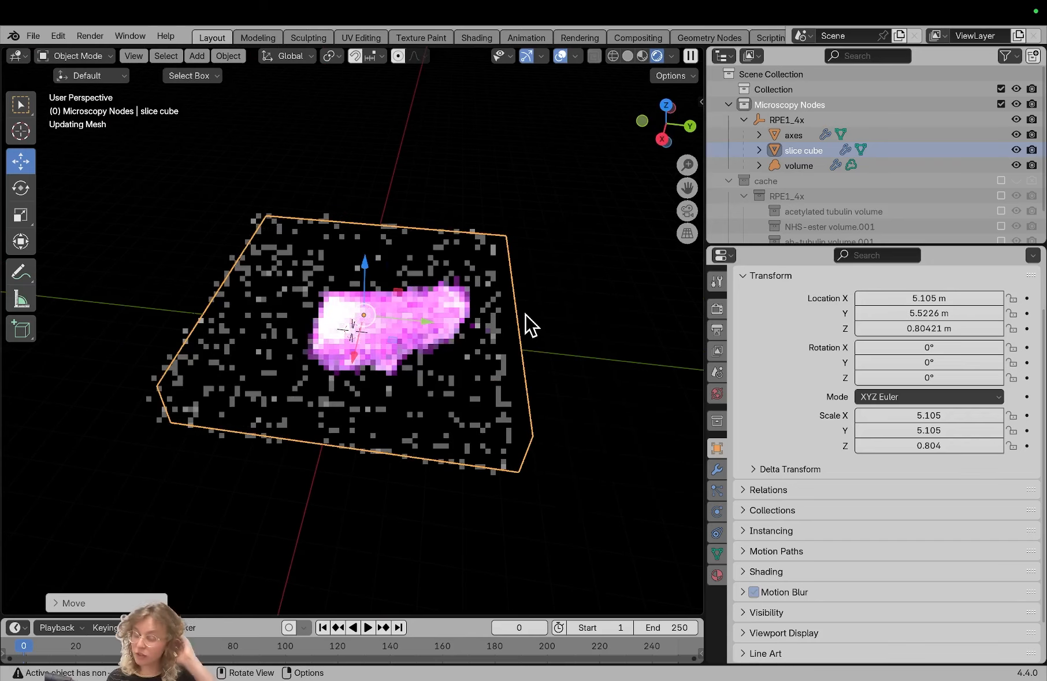
In the volume object's NHS-ester material, lower the upper stop of the Pixel Intensities ramp to about 0.414
left_click(749, 166)
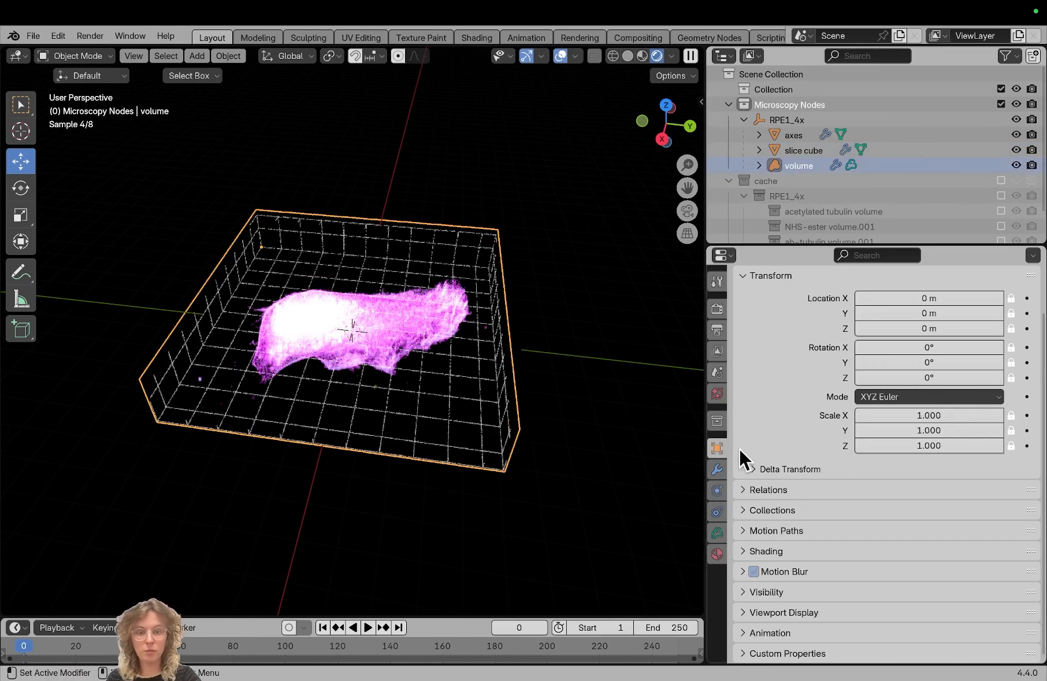
left_click(719, 554)
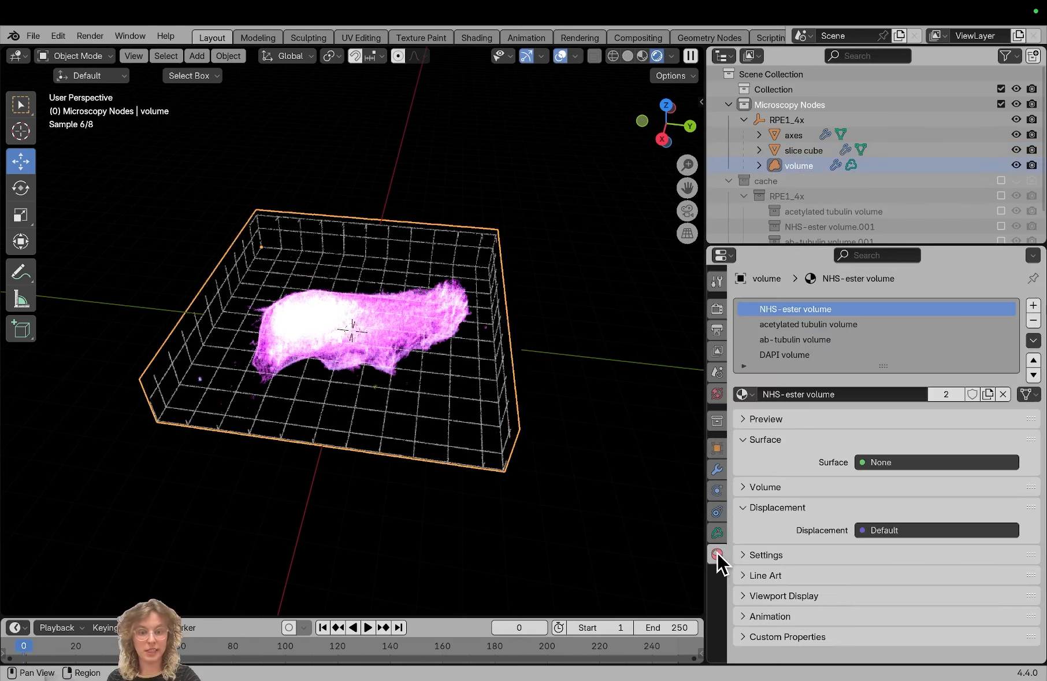
left_click(789, 324)
left_click(796, 340)
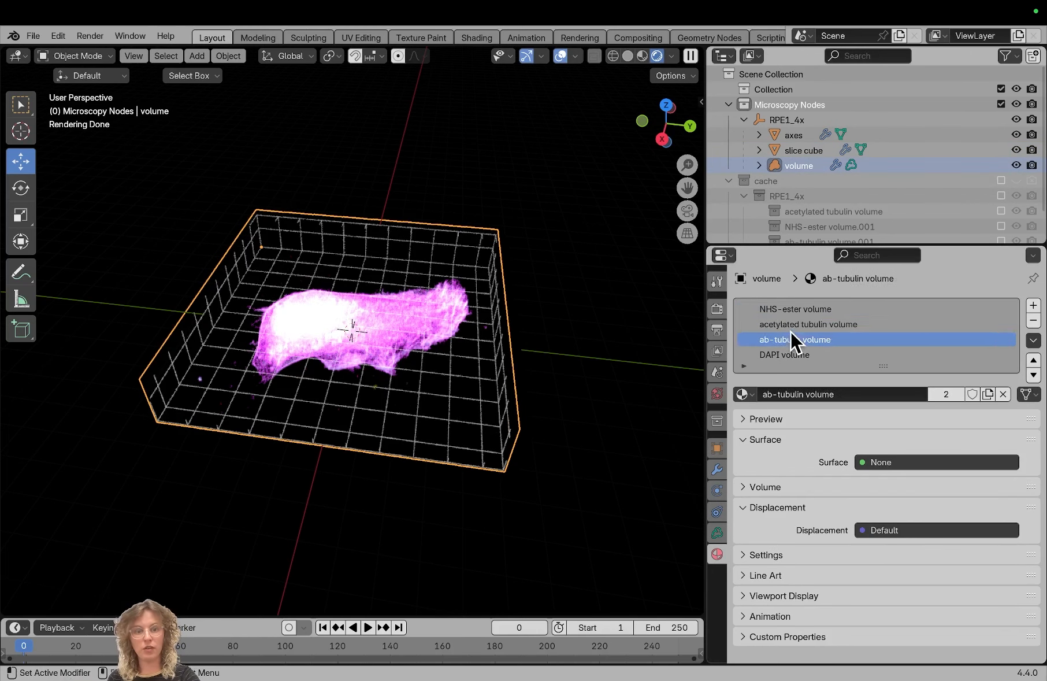
left_click(801, 310)
left_click(745, 487)
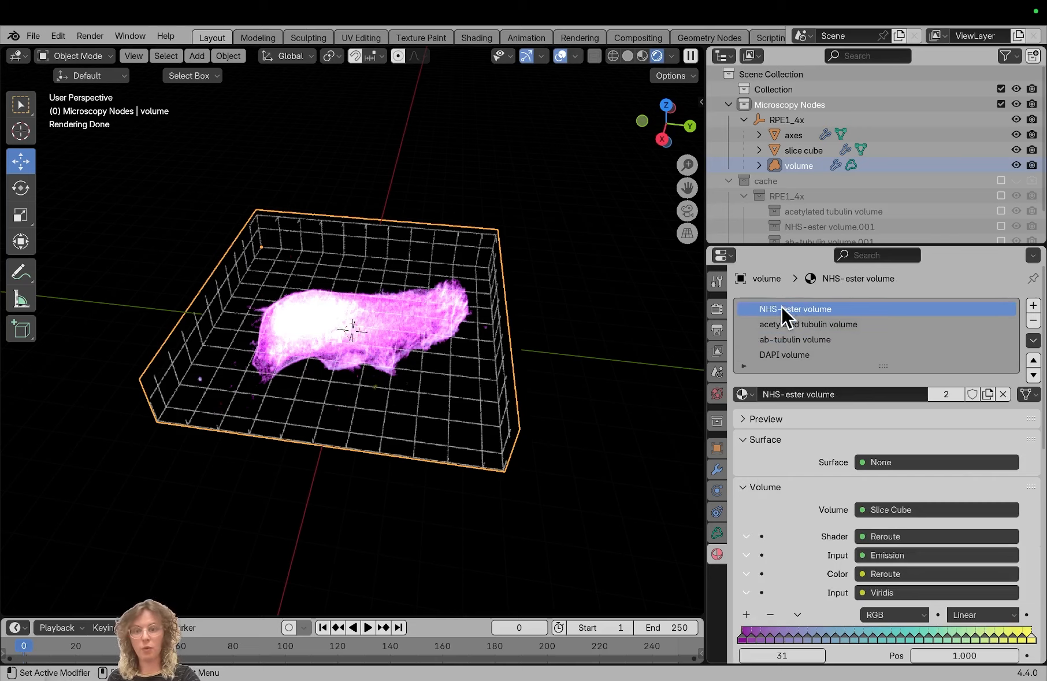
scroll(865, 561, "down", 6)
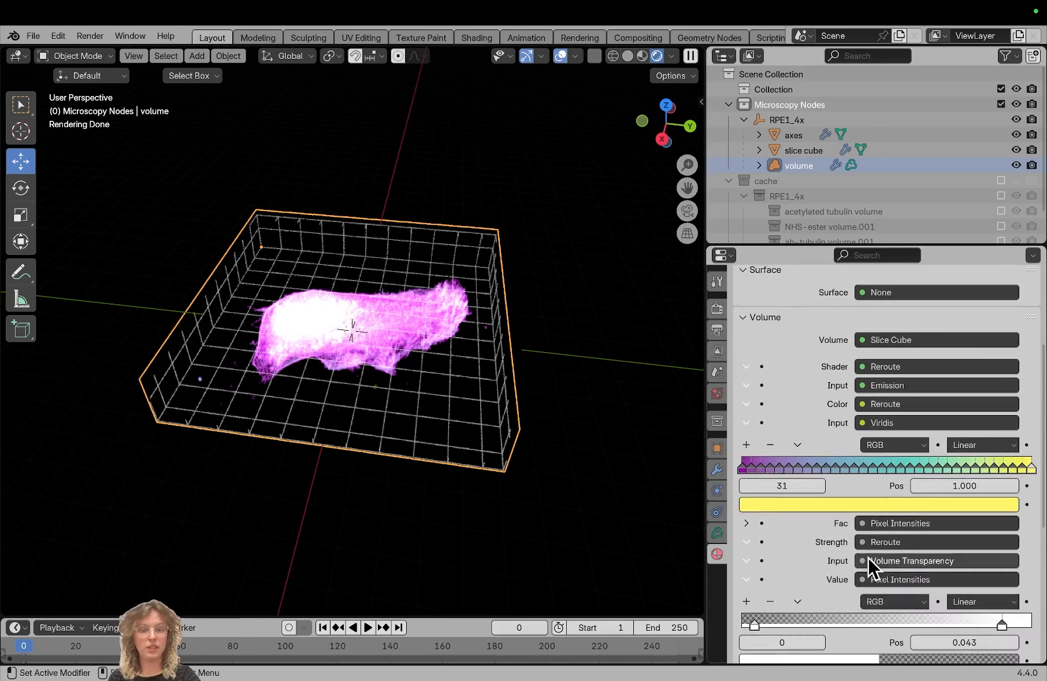
scroll(861, 480, "down", 7)
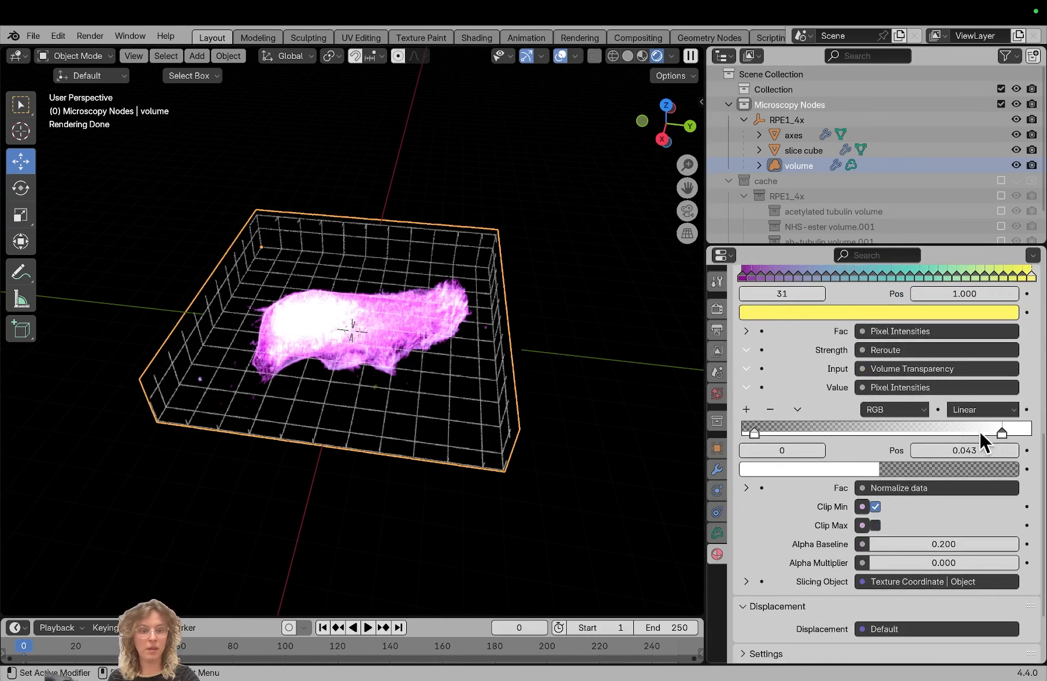
left_click_drag(1000, 433, 861, 439)
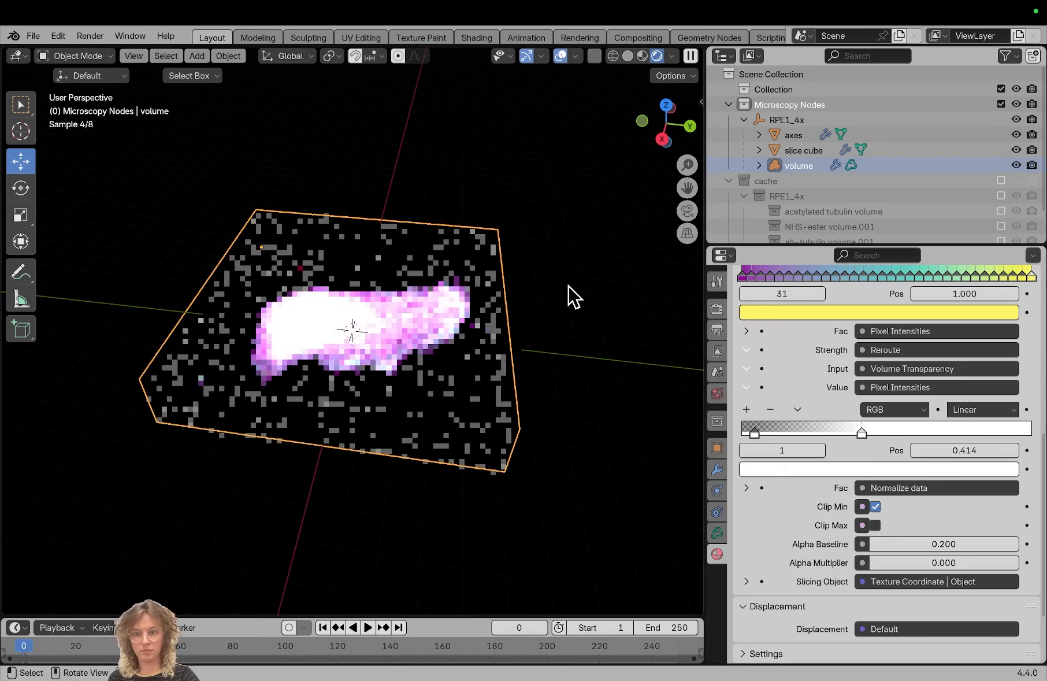
Hide the NHS-ester channel in the volume object's Microscopy Nodes modifier
scroll(769, 381, "up", 2)
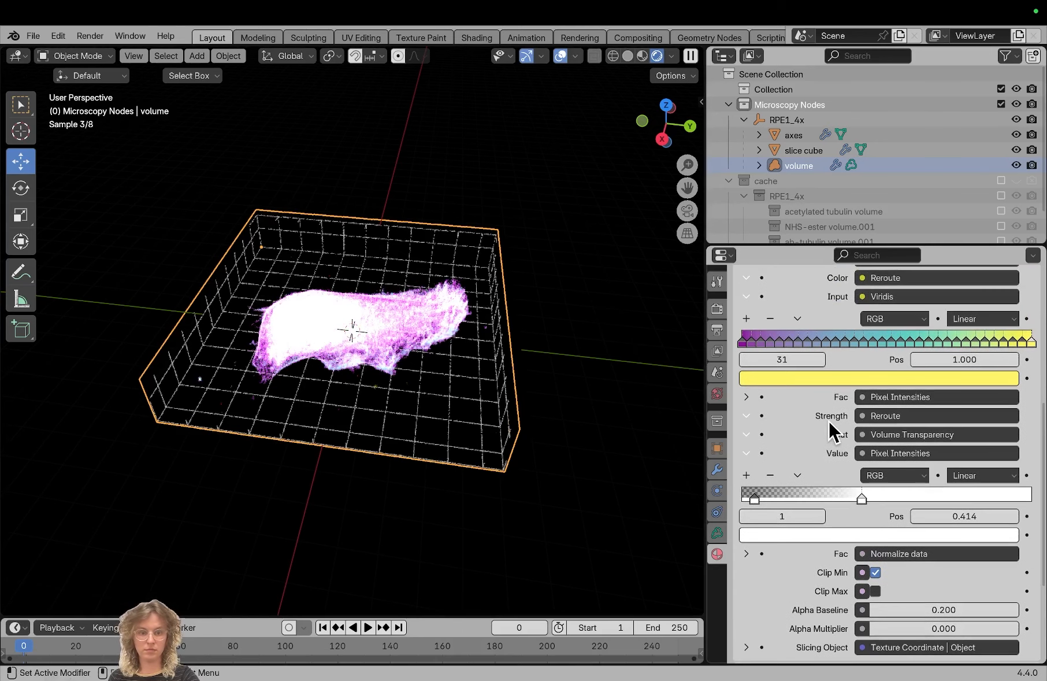
left_click(717, 468)
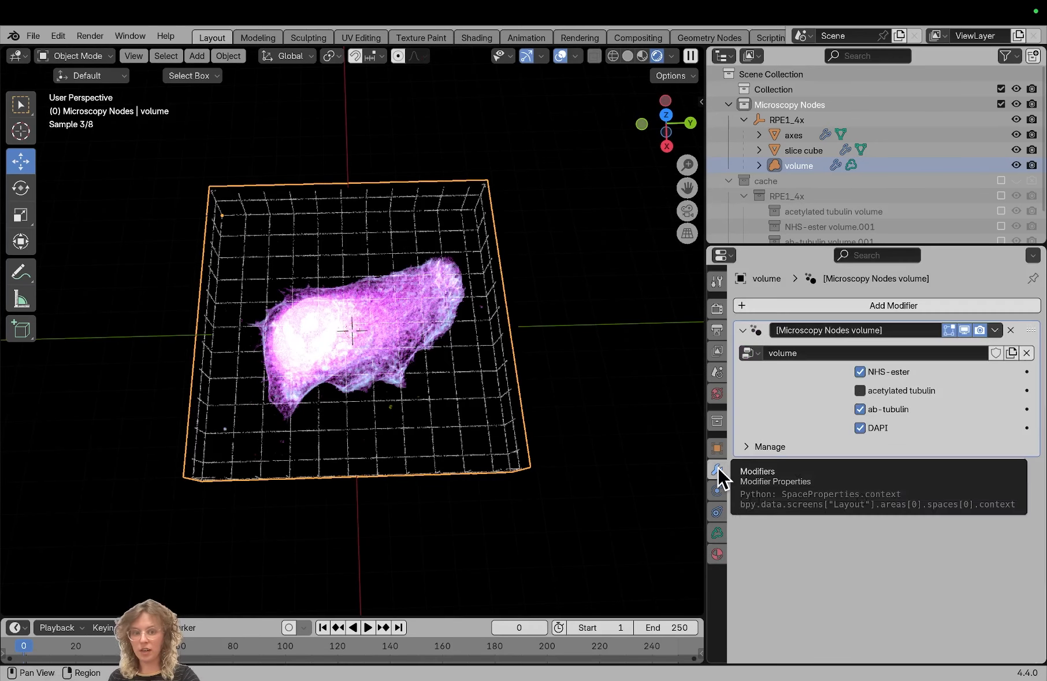
left_click(861, 371)
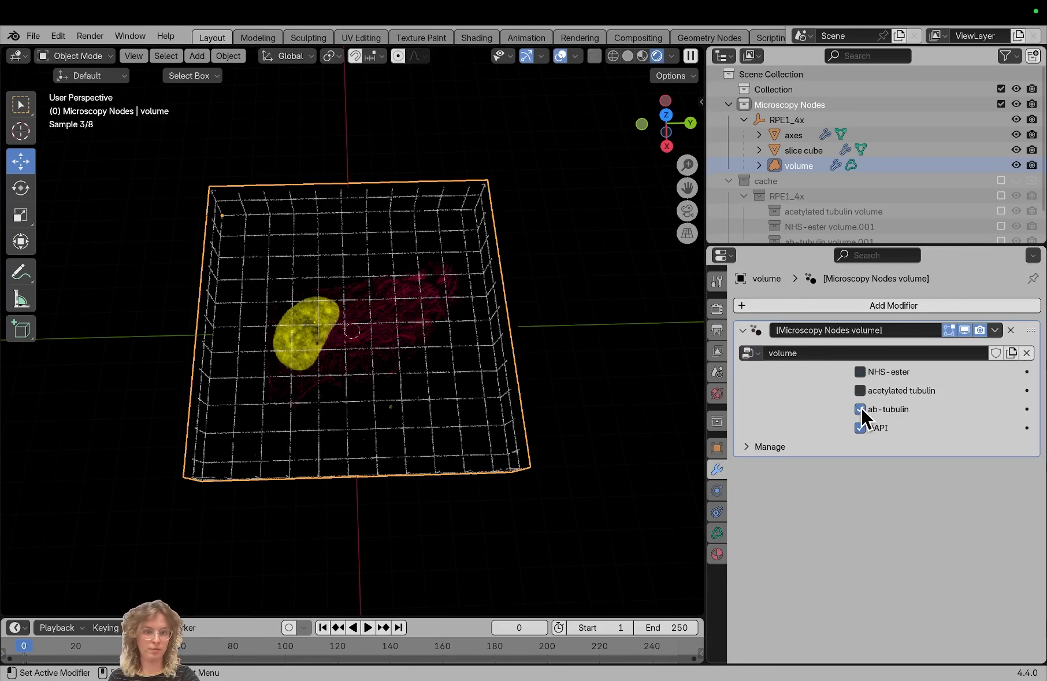
In the ab-tubulin material, set the Pixel Intensities ramp stops to about 0.009 and 0.258
left_click(717, 553)
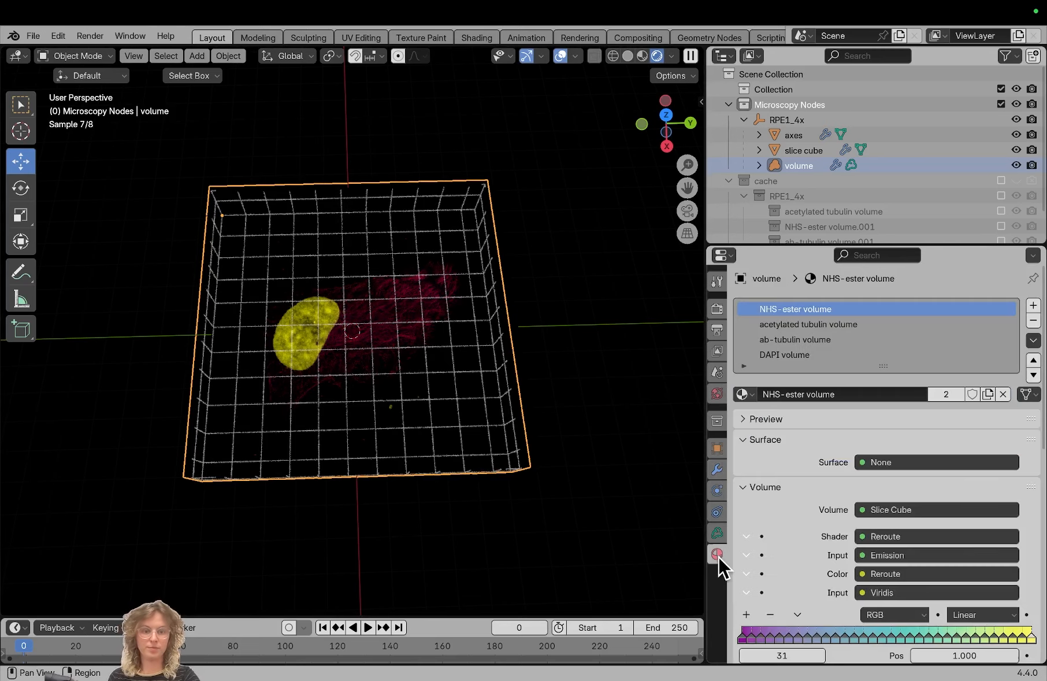
left_click(821, 341)
scroll(775, 540, "down", 10)
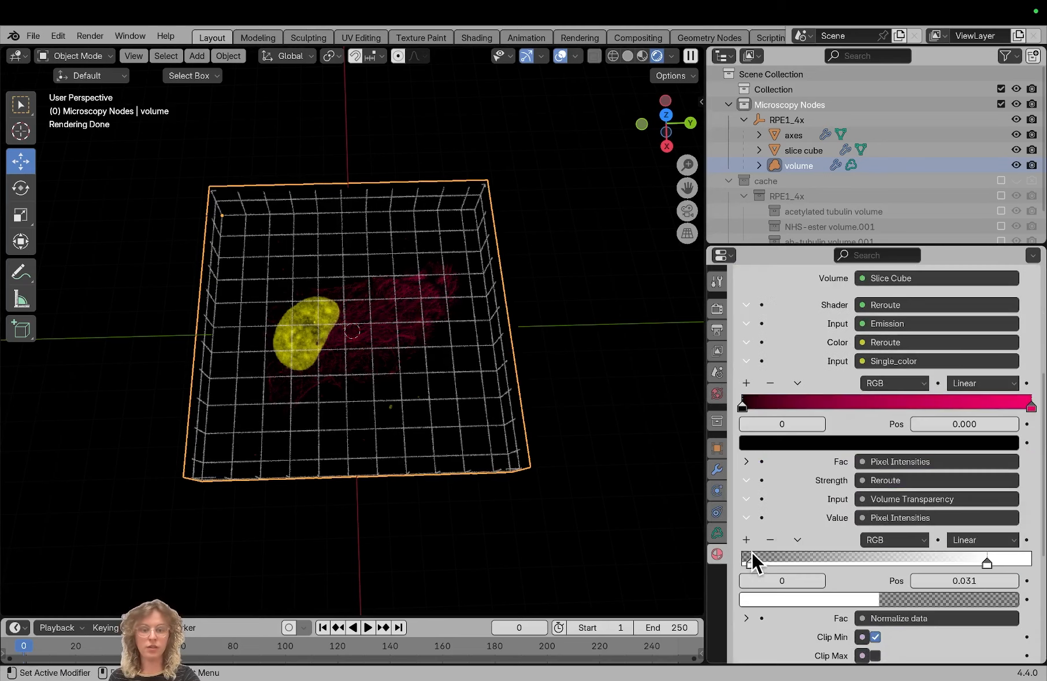
mouse_move(756, 557)
left_mouse_down()
mouse_move(820, 557)
mouse_move(737, 558)
left_mouse_up()
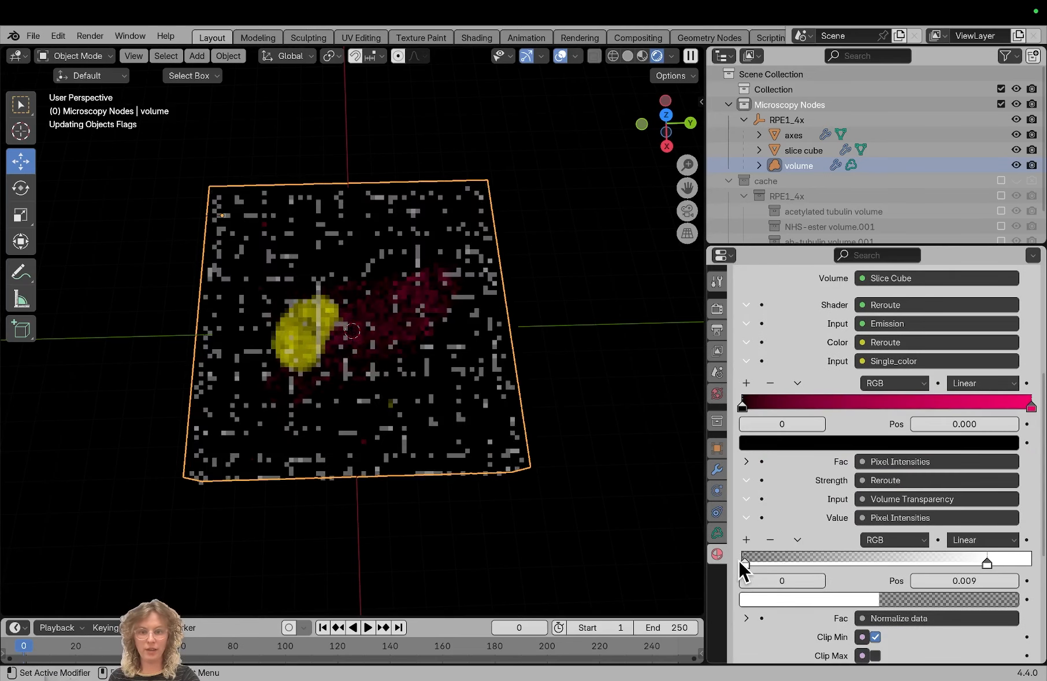
left_click_drag(955, 564, 796, 563)
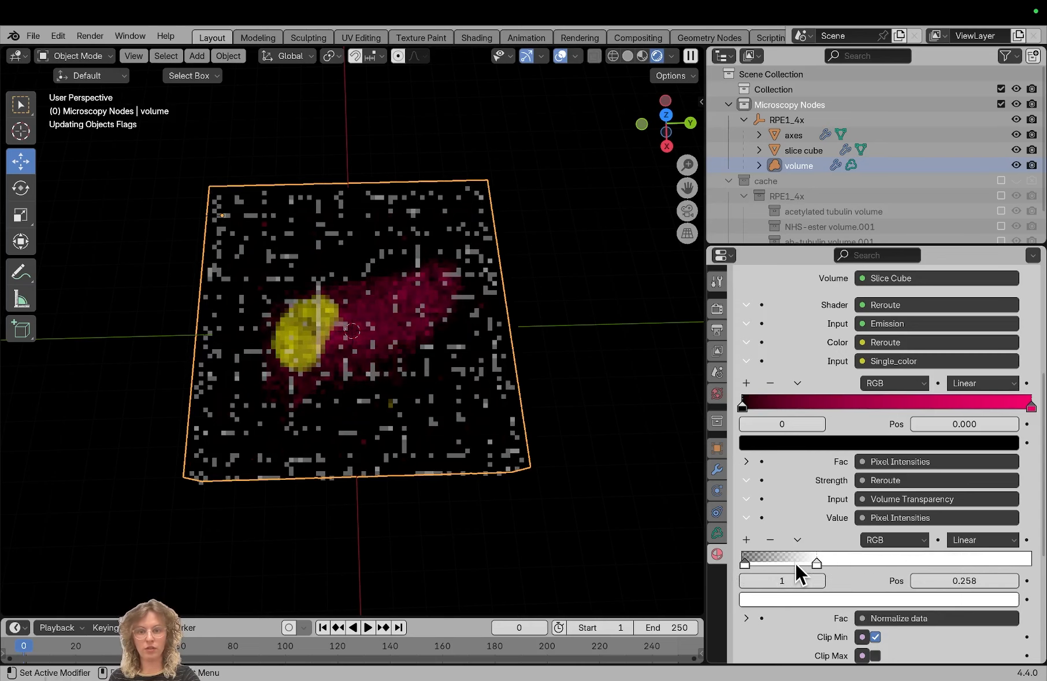
scroll(540, 378, "up", 5)
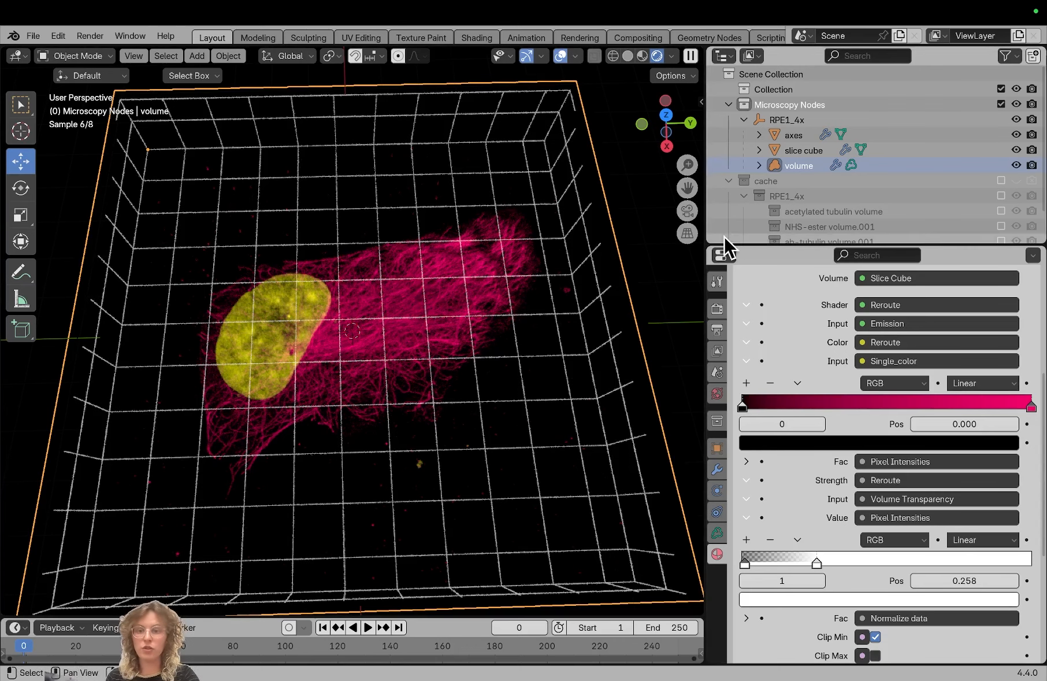
Open the Shading workspace, set its viewport to Rendered shading seen from above, and bring the ab-tubulin Pixel Intensities node into view
left_click(477, 38)
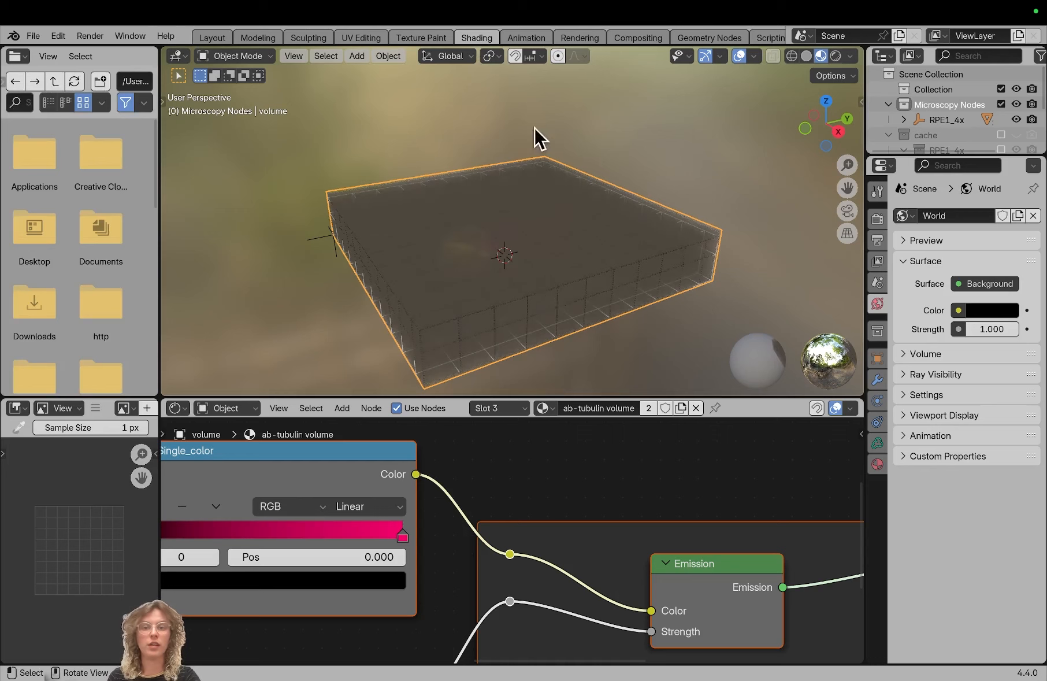
middle_click_drag(526, 215, 536, 209)
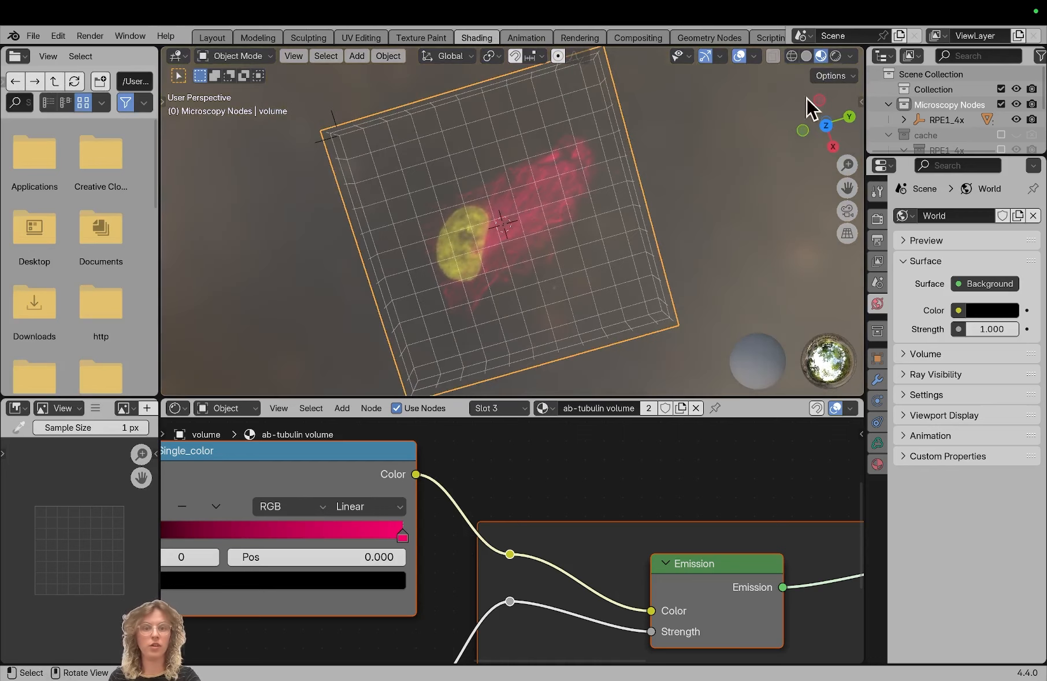
left_click(835, 55)
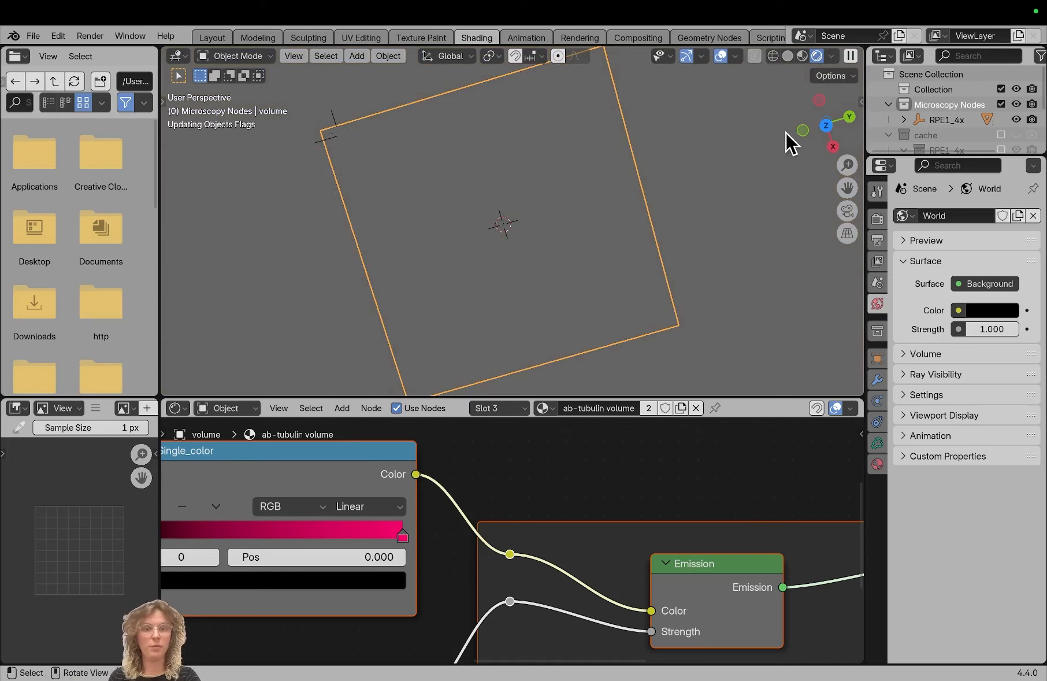
scroll(547, 461, "left", 10)
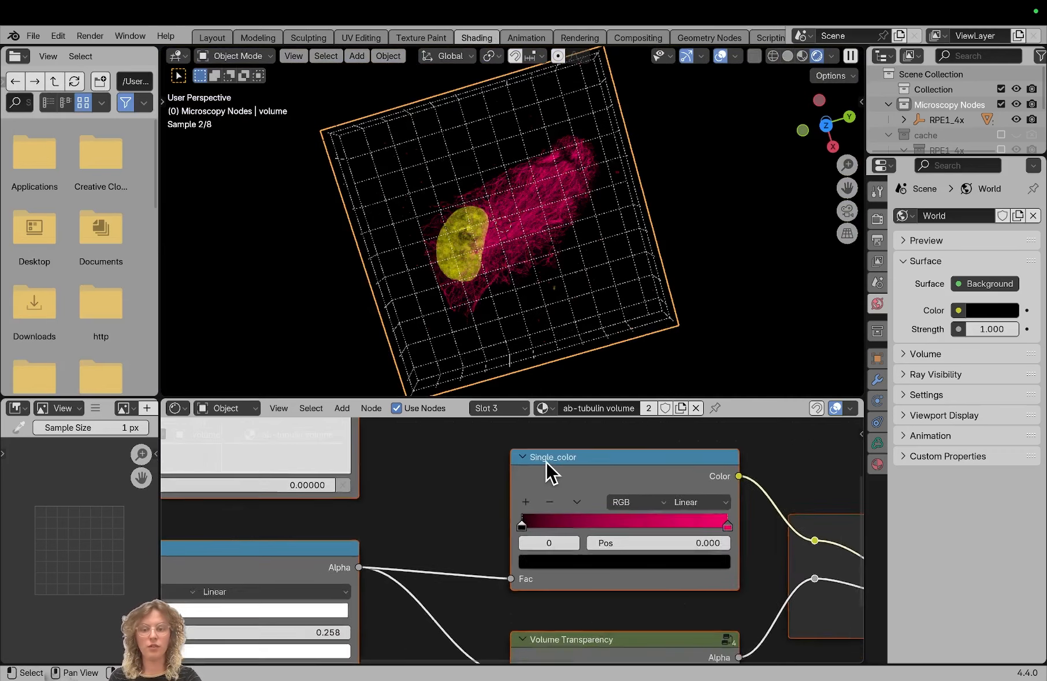
scroll(547, 462, "down", 3)
scroll(547, 461, "left", 10)
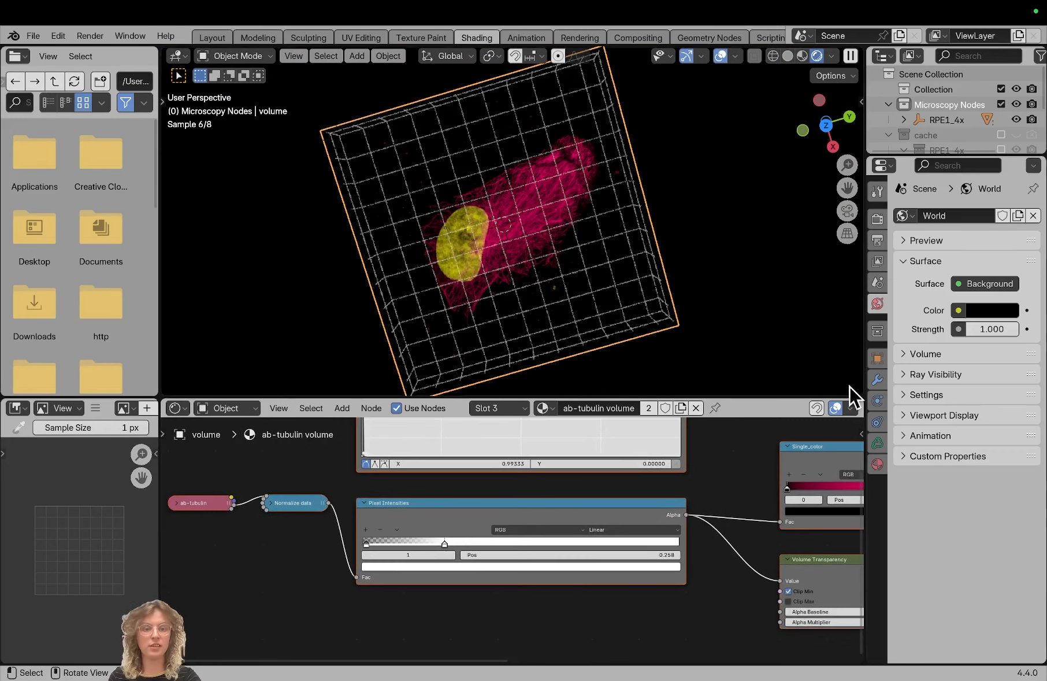
Show the volume's material slots and lower the upper stop of the ab-tubulin Pixel Intensities node to about 0.187
left_click(877, 463)
scroll(695, 534, "up", 3)
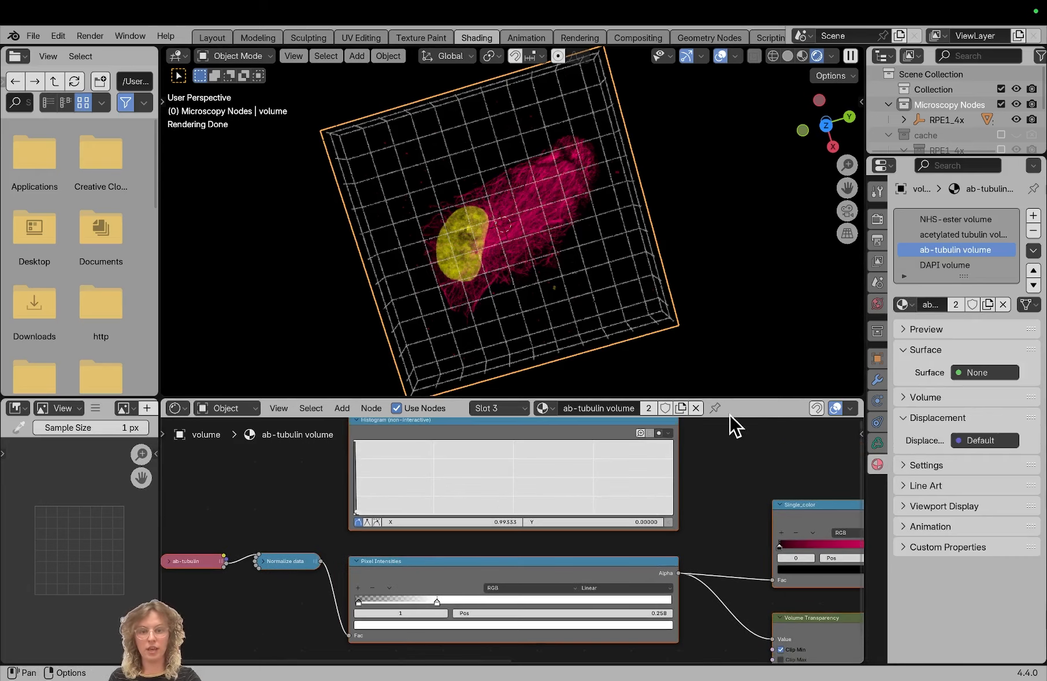
scroll(671, 496, "up", 3)
scroll(671, 496, "down", 3)
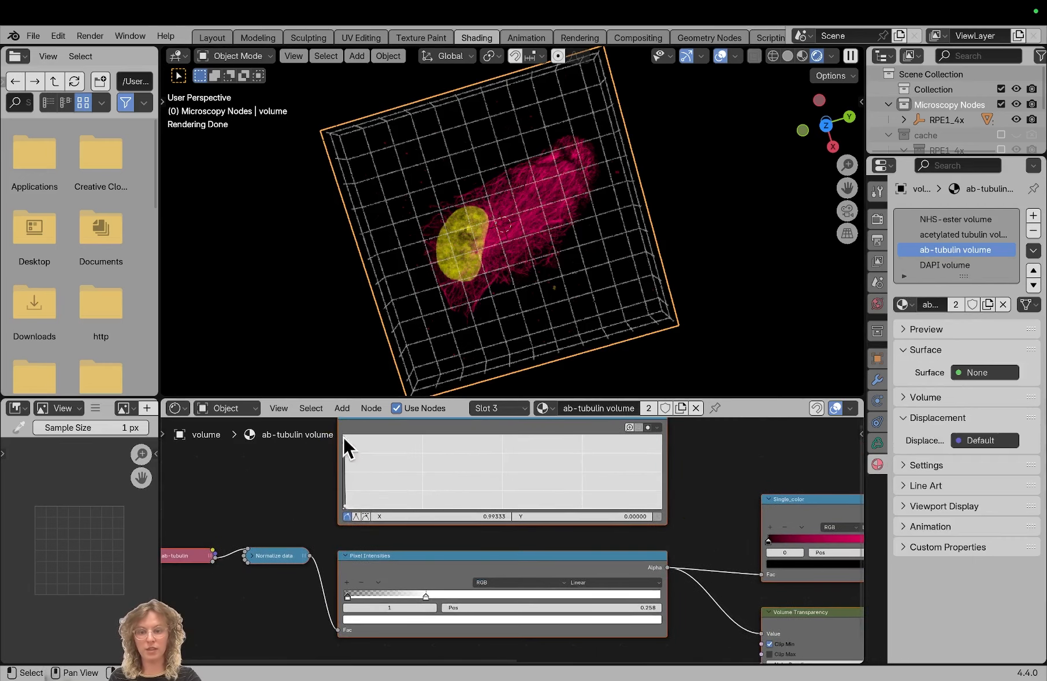
scroll(416, 496, "up", 1)
scroll(416, 494, "up", 3)
scroll(382, 619, "down", 3)
left_click_drag(432, 584, 395, 580)
Recolour the end stop at position 1.000 of the ab-tubulin Single_color ramp to a lighter pink
scroll(508, 533, "right", 5)
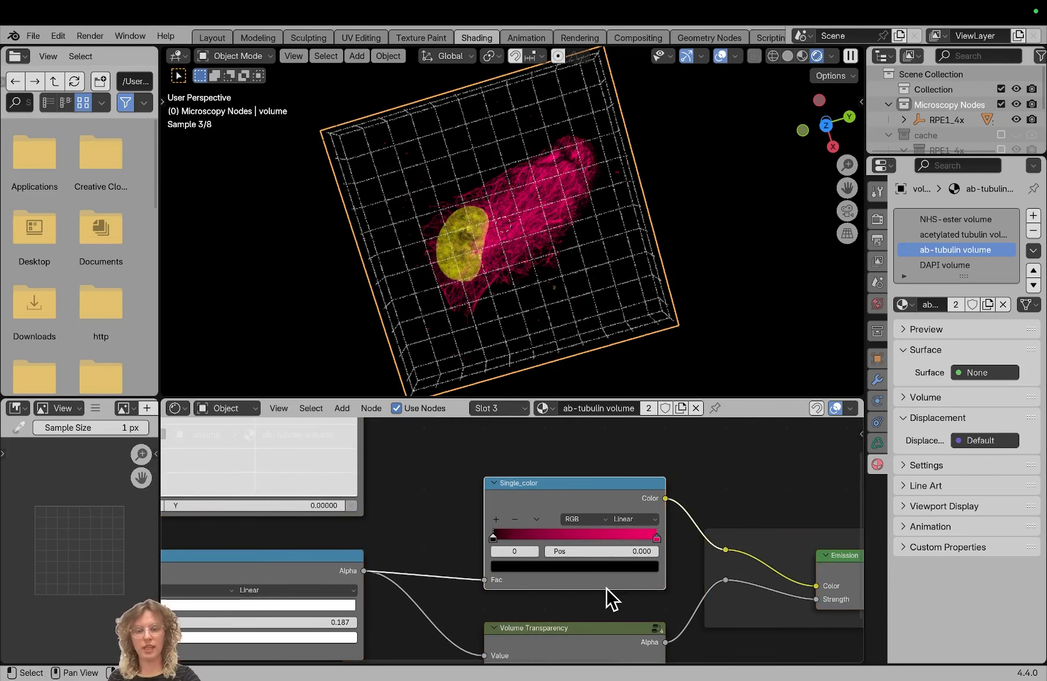
left_click(657, 538)
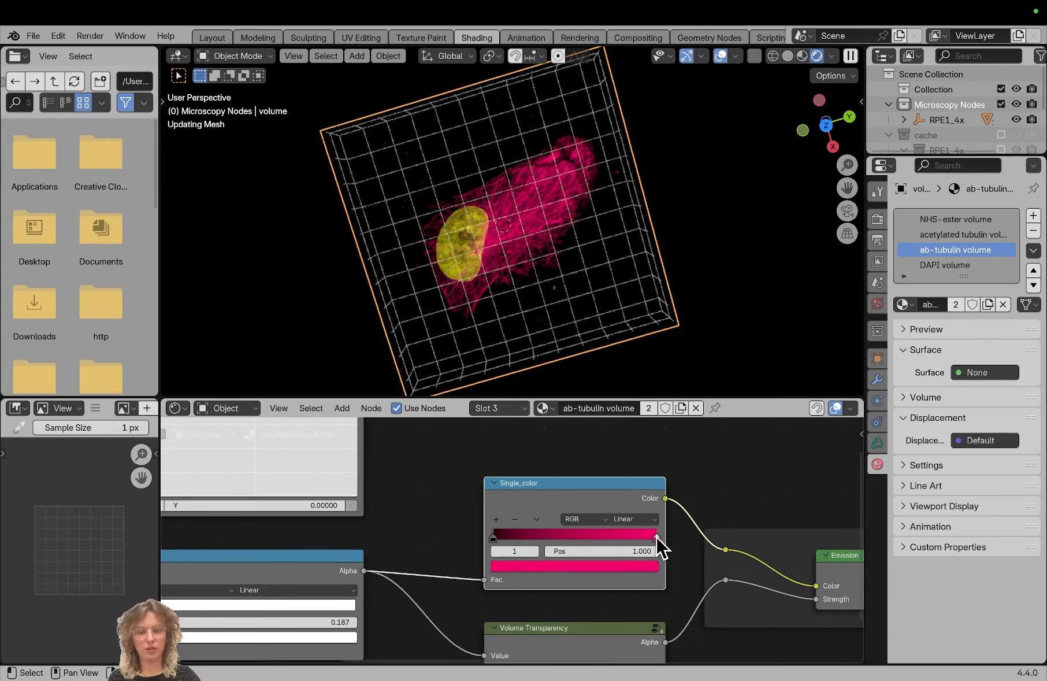
left_click(602, 570)
left_click(560, 439)
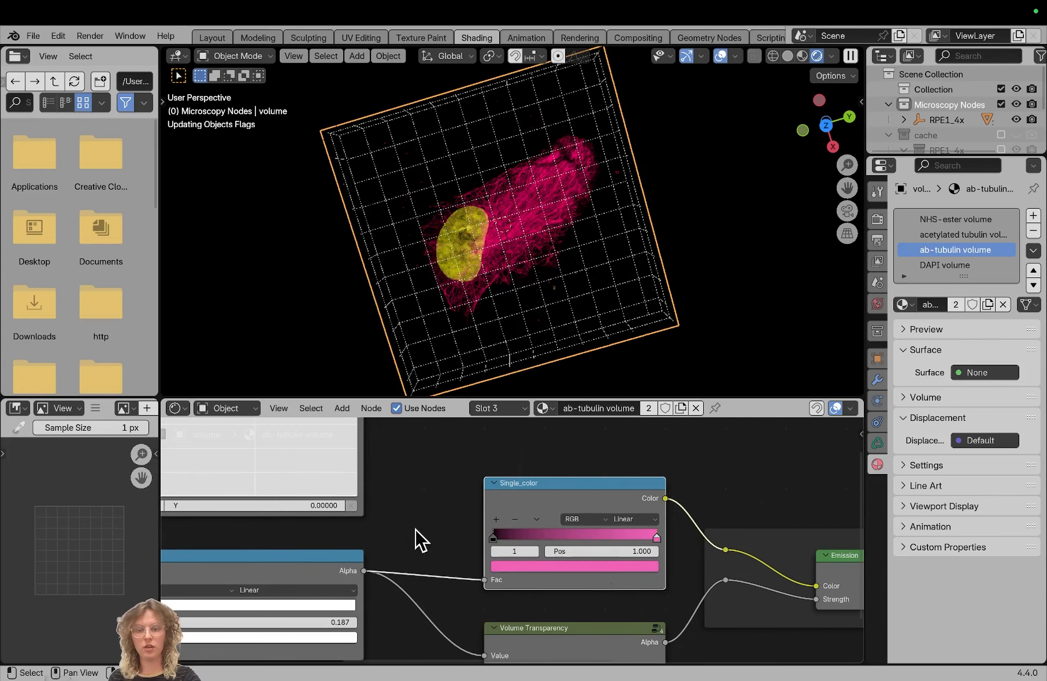
Replace the ab-tubulin Single_color ramp with the viridis lookup table from the sequential bids colormaps
right_click(484, 498)
mouse_move(530, 493)
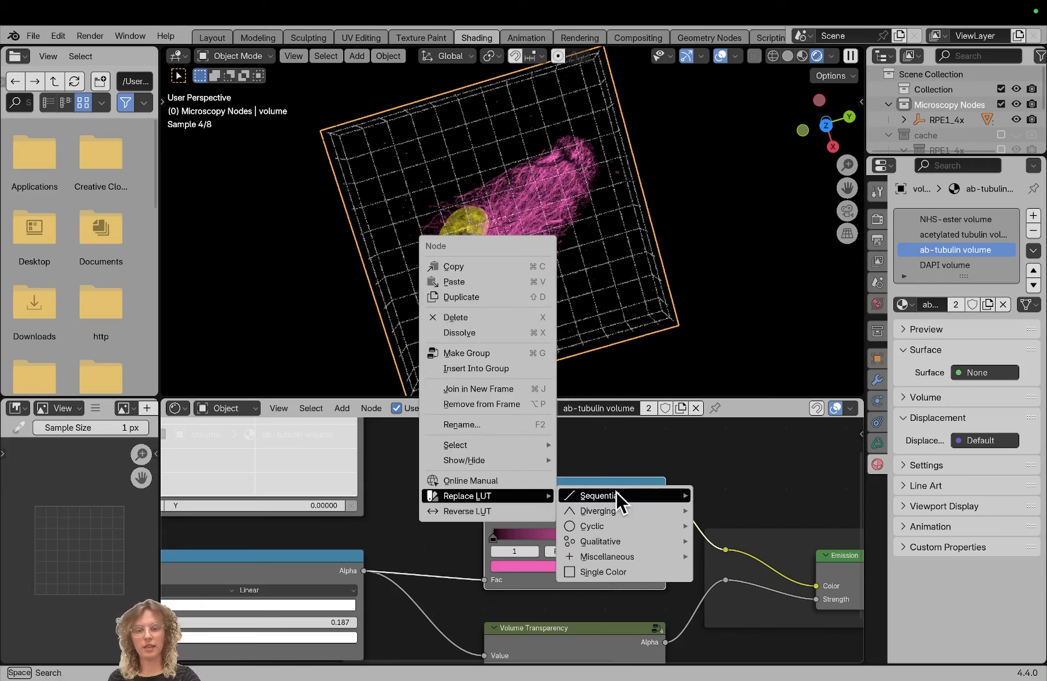
mouse_move(606, 495)
mouse_move(751, 249)
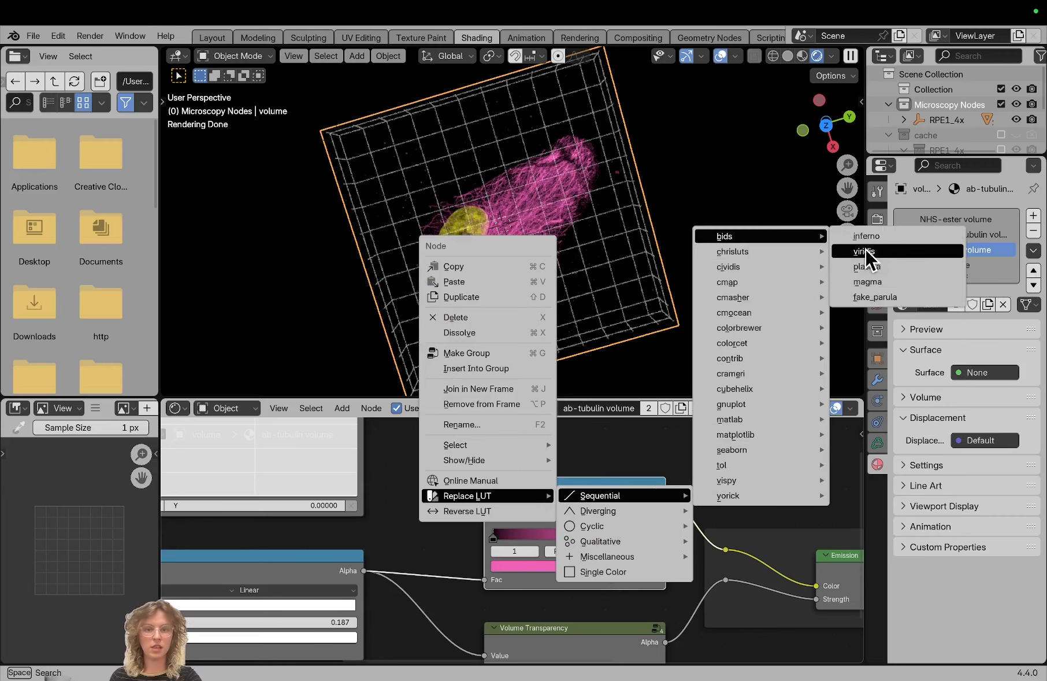
left_click(864, 249)
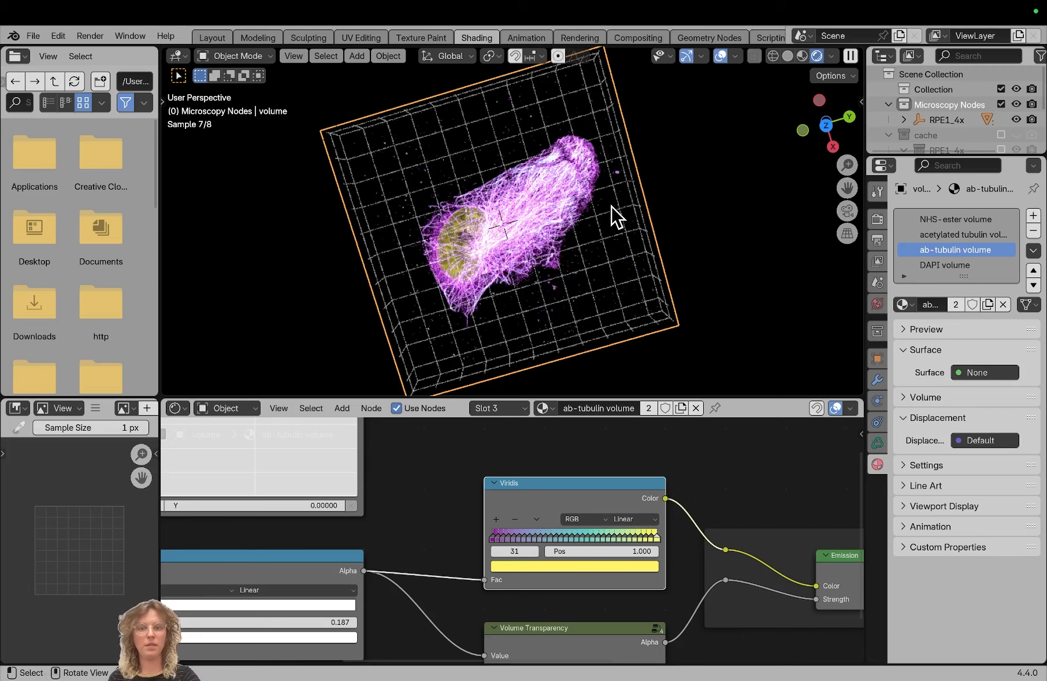
Expand the RPE1_4x object hierarchy, enlarge the outliner to show its contents, and select the slice cube
scroll(611, 205, "right", 10)
scroll(611, 205, "right", 5)
scroll(611, 205, "left", 10)
scroll(611, 206, "down", 8)
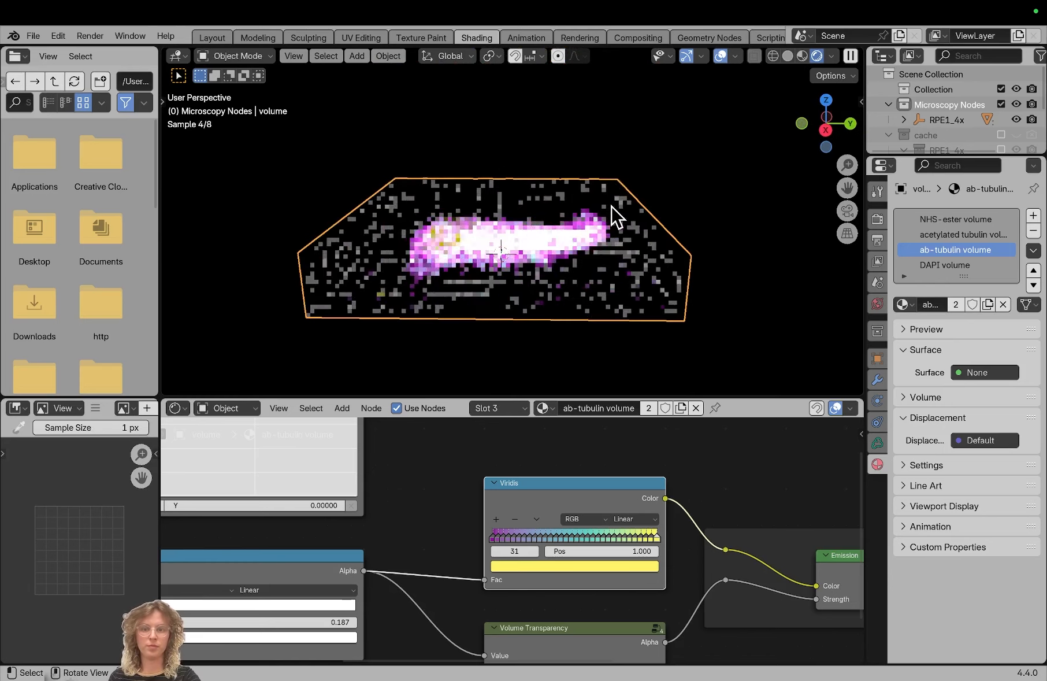
scroll(611, 206, "up", 8)
left_click(904, 120)
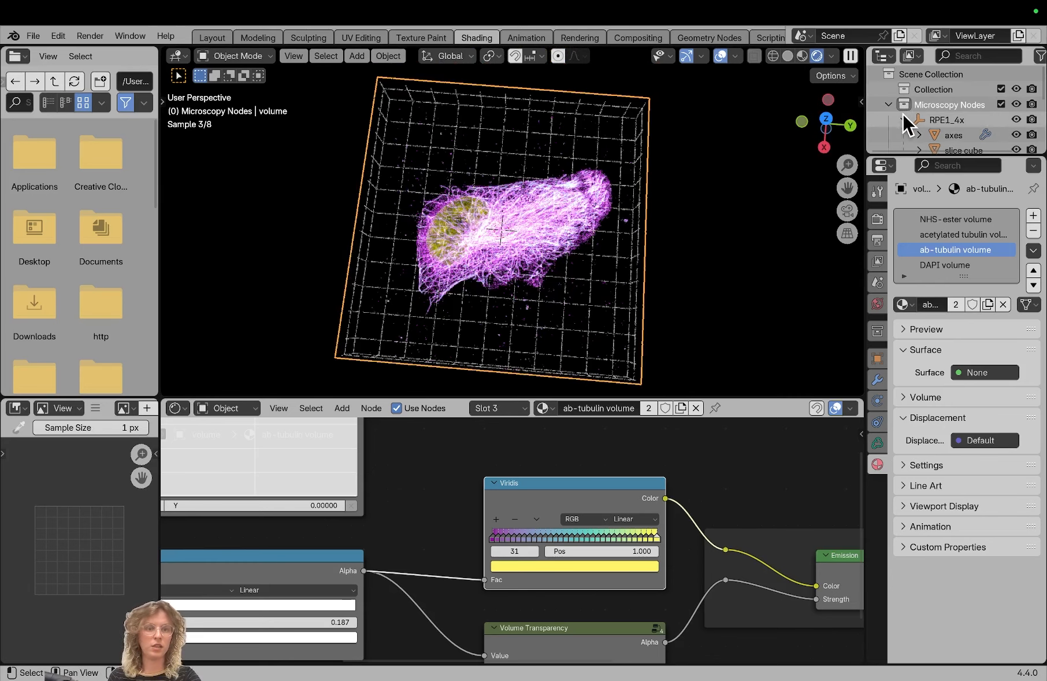
left_click_drag(917, 155, 907, 354)
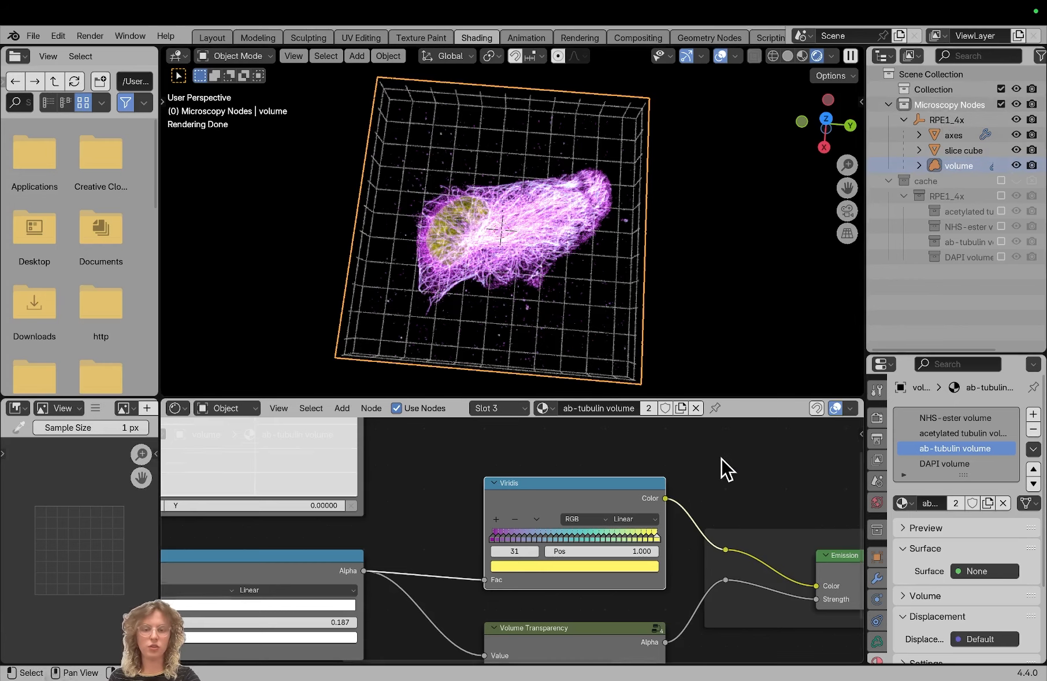
scroll(722, 457, "down", 2)
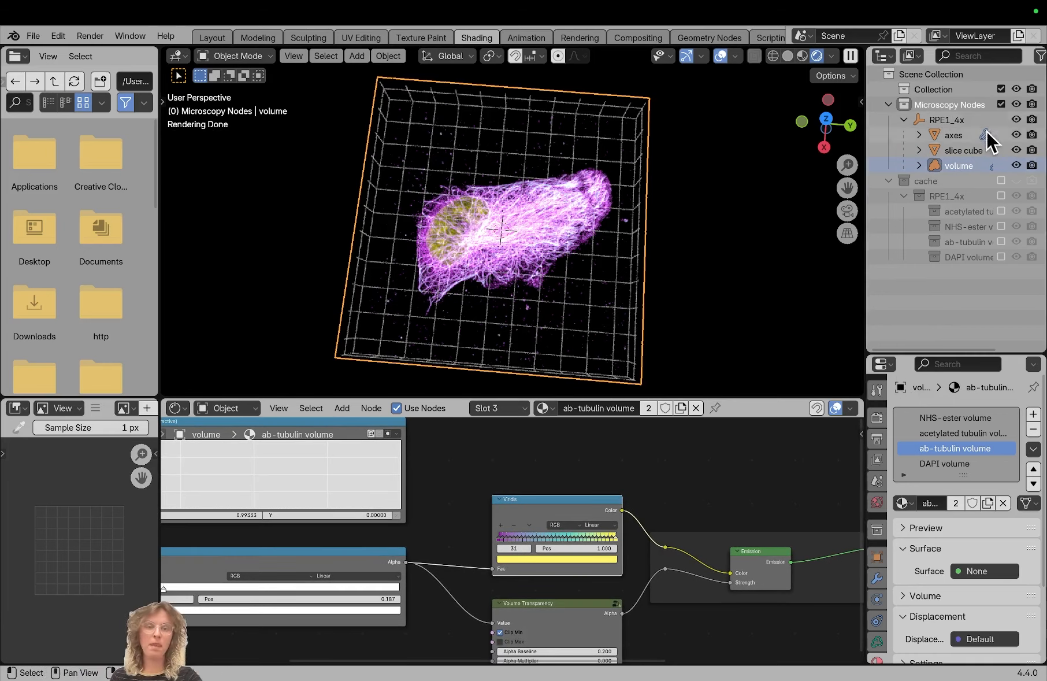
left_click(964, 150)
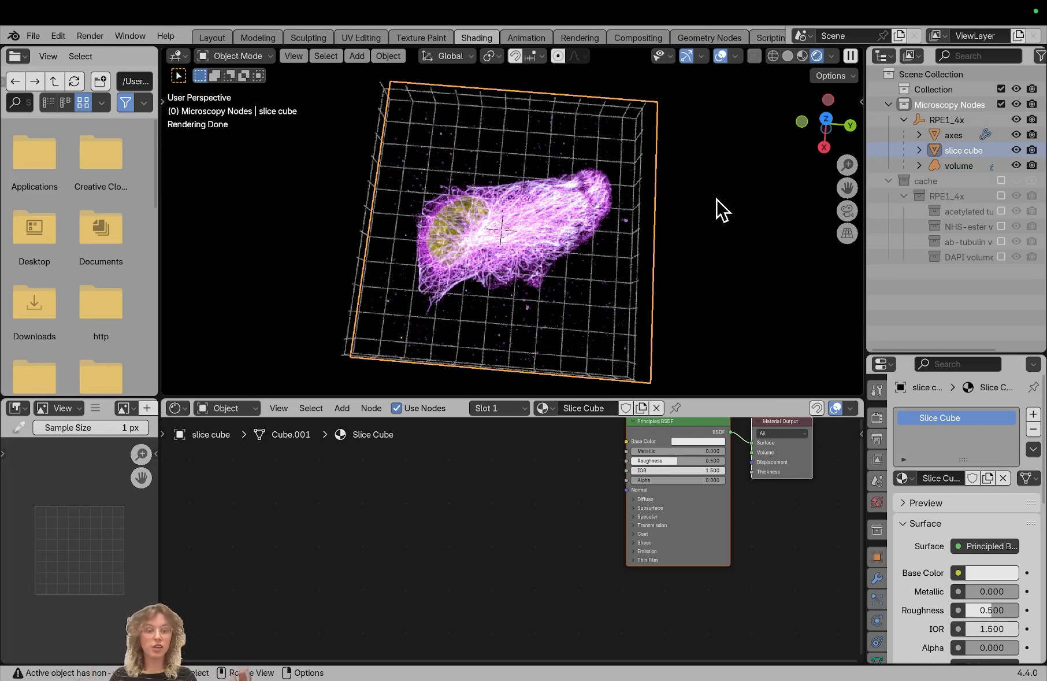
Show the scene's Microscopy Nodes settings and enlarge the properties editor so the channel list is fully readable
left_click(876, 480)
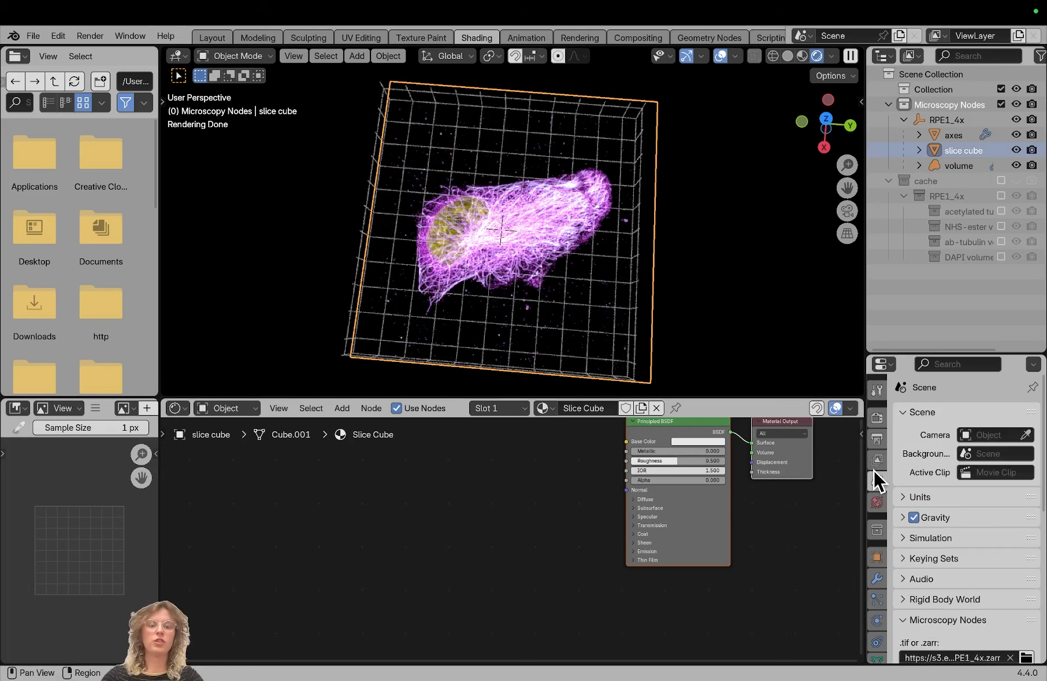
scroll(877, 416, "down", 2)
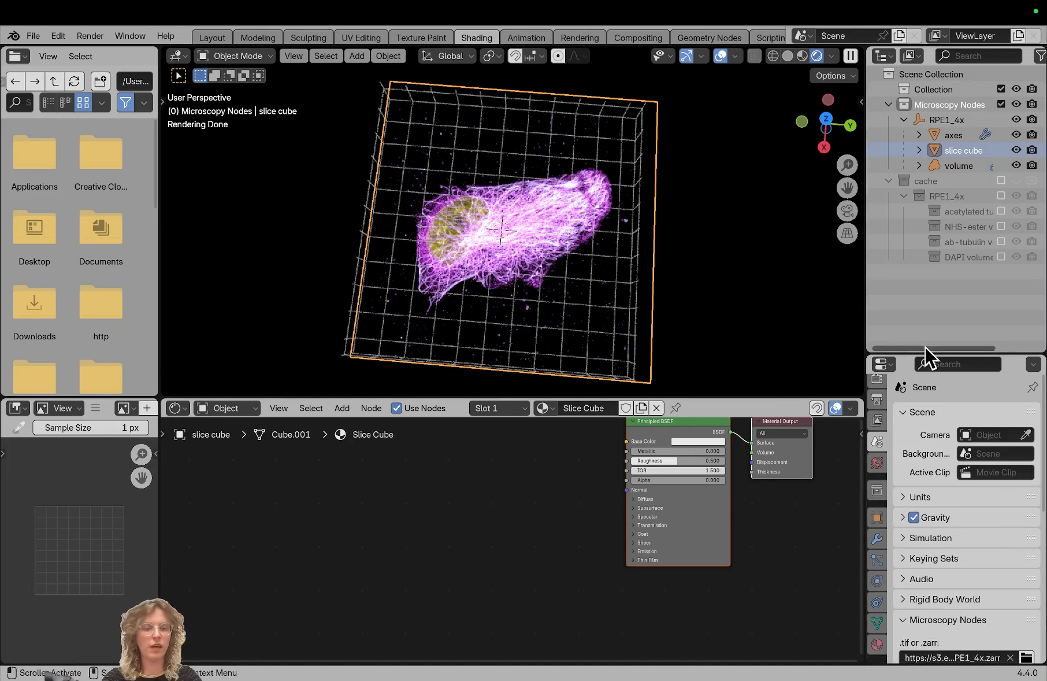
scroll(926, 382, "down", 3)
scroll(925, 381, "down", 1)
left_click_drag(937, 359, 937, 195)
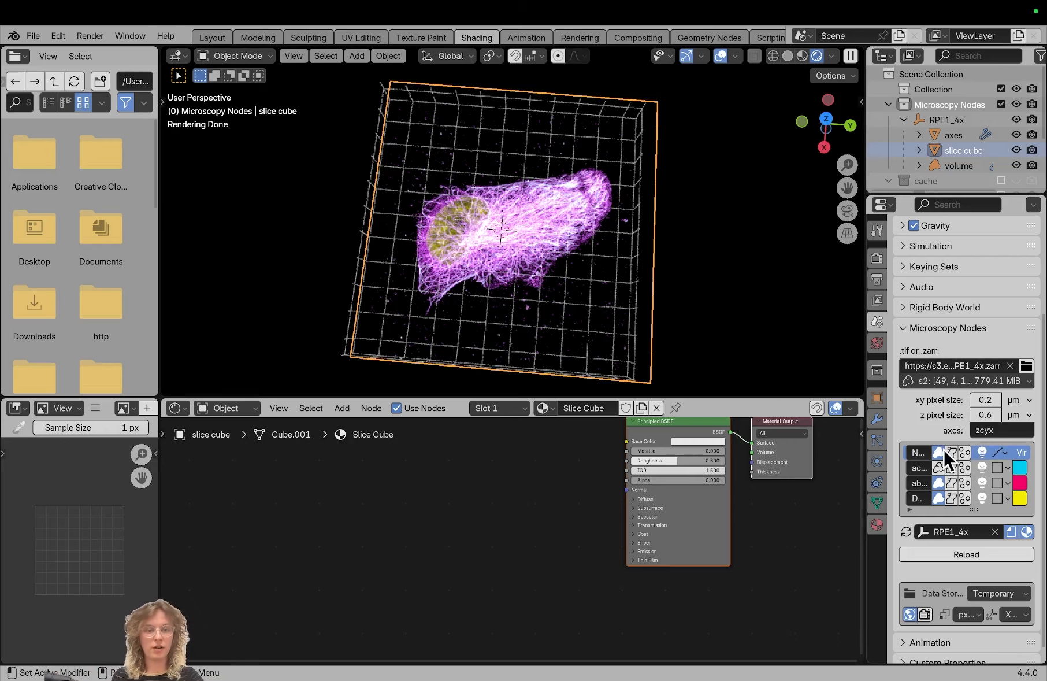
left_click_drag(868, 456, 776, 440)
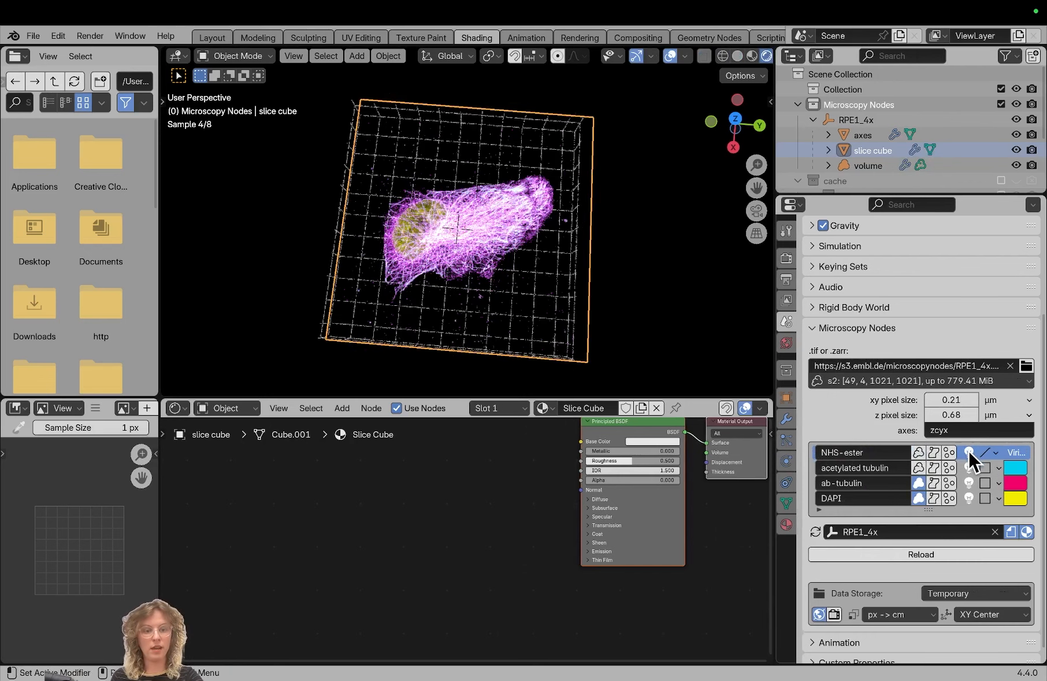
Turn off emission for the ab-tubulin and DAPI channels and set the ab-tubulin channel's colormap to Viridis
left_click(970, 483)
left_click(970, 496)
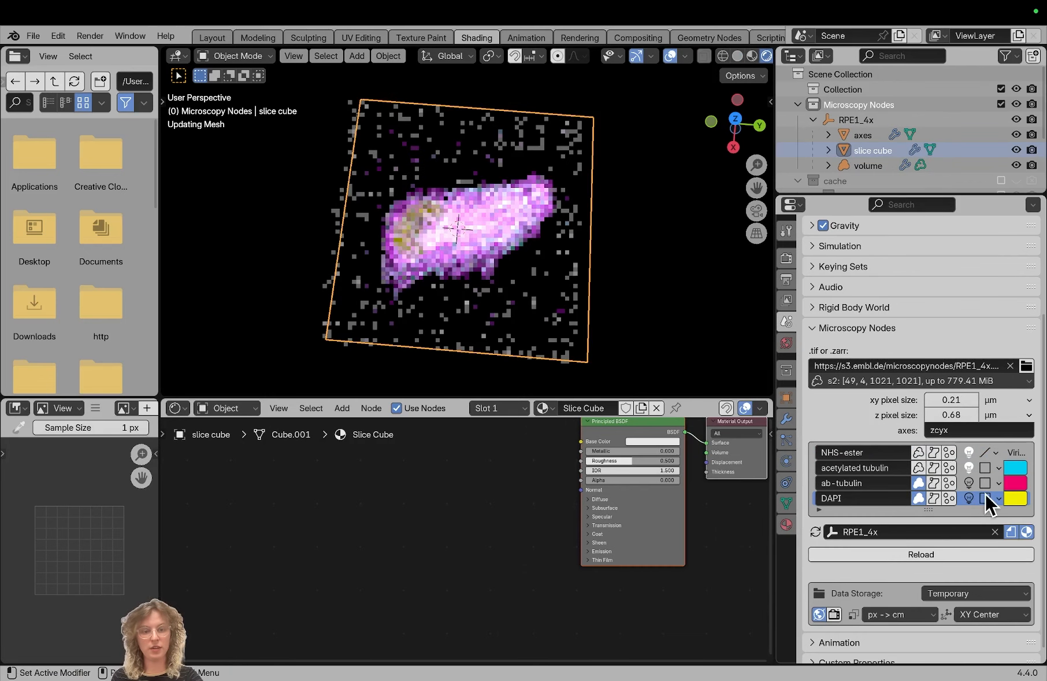
left_click(999, 484)
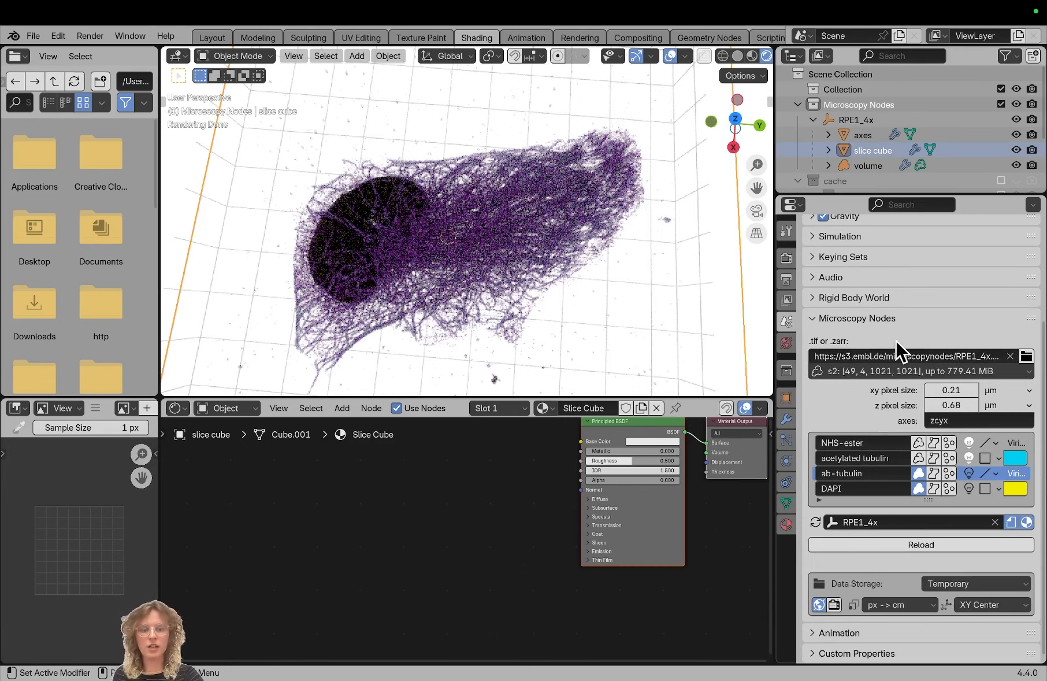